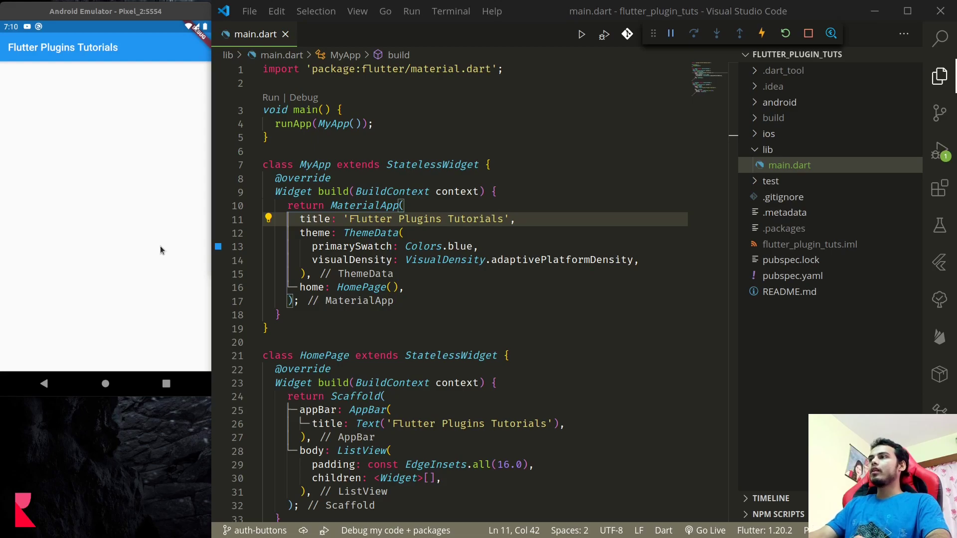
- Add 'flutter_auth_buttons: ^0.9.0' under dependencies in pubspec.yaml, then get packages
click(419, 290)
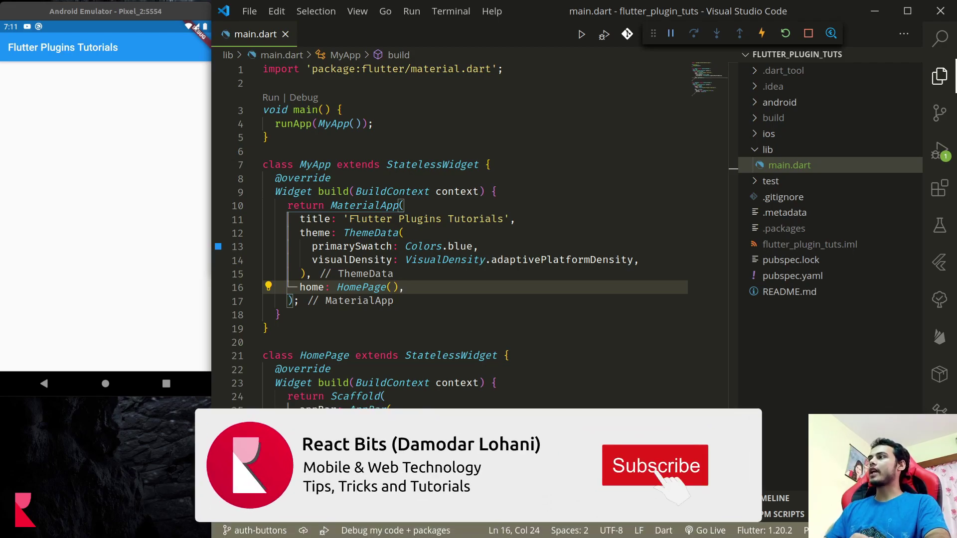
click(851, 282)
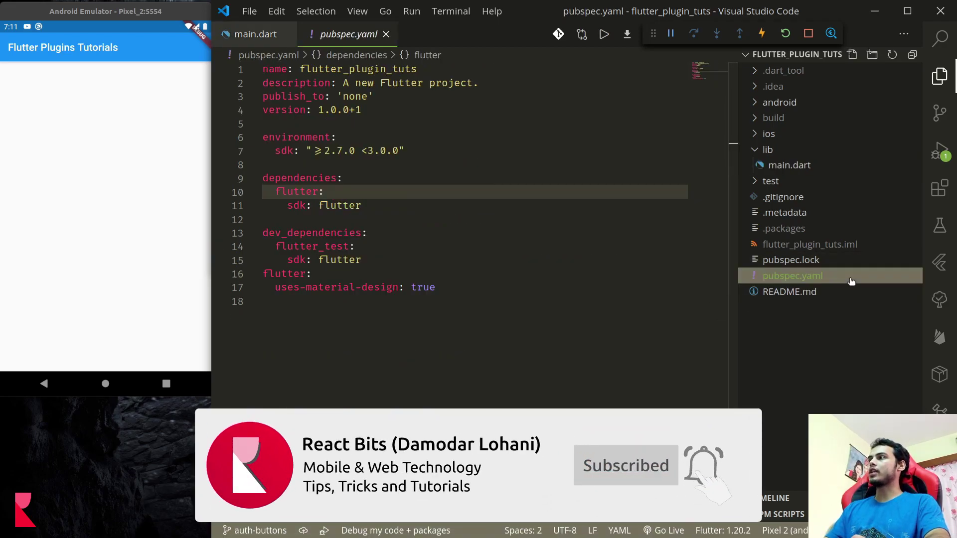
click(357, 183)
key(Return)
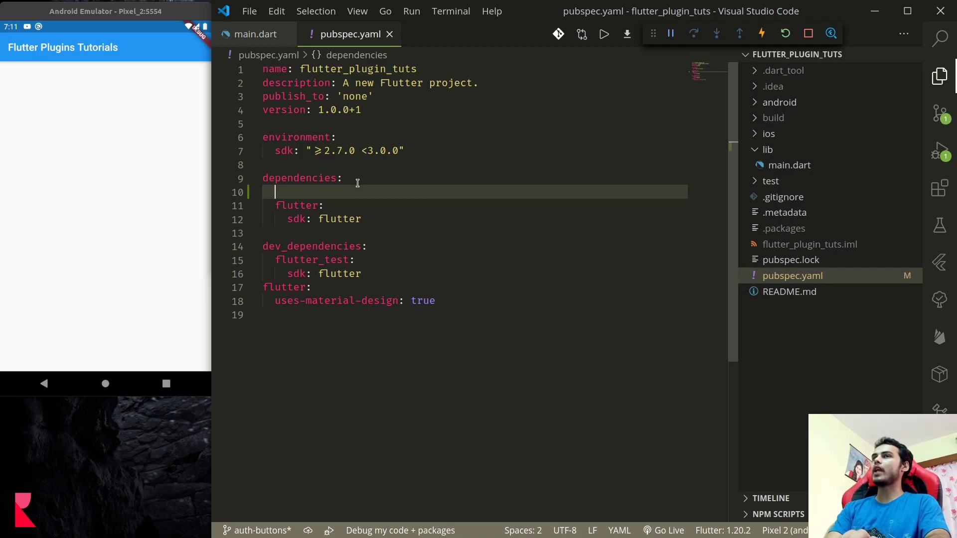
text(flutter_)
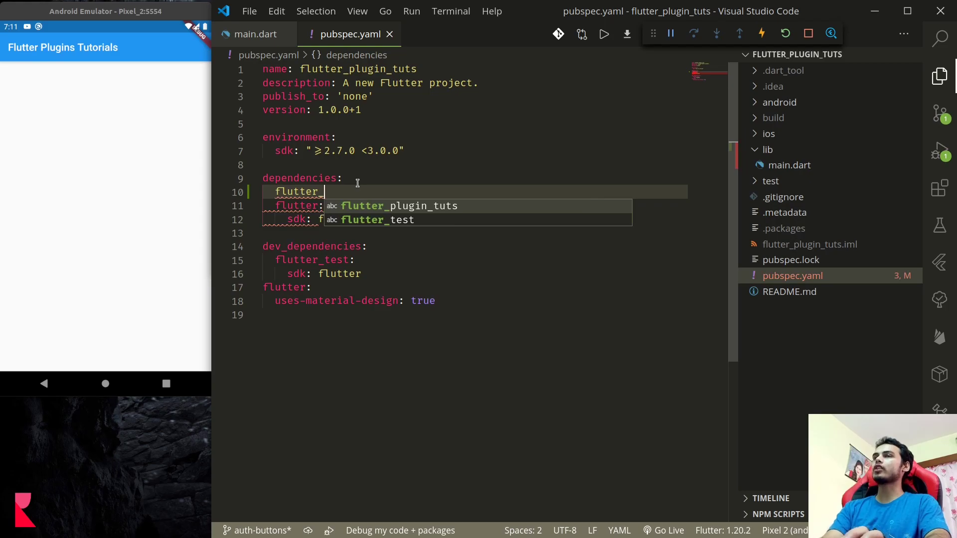
text(auth_buttons)
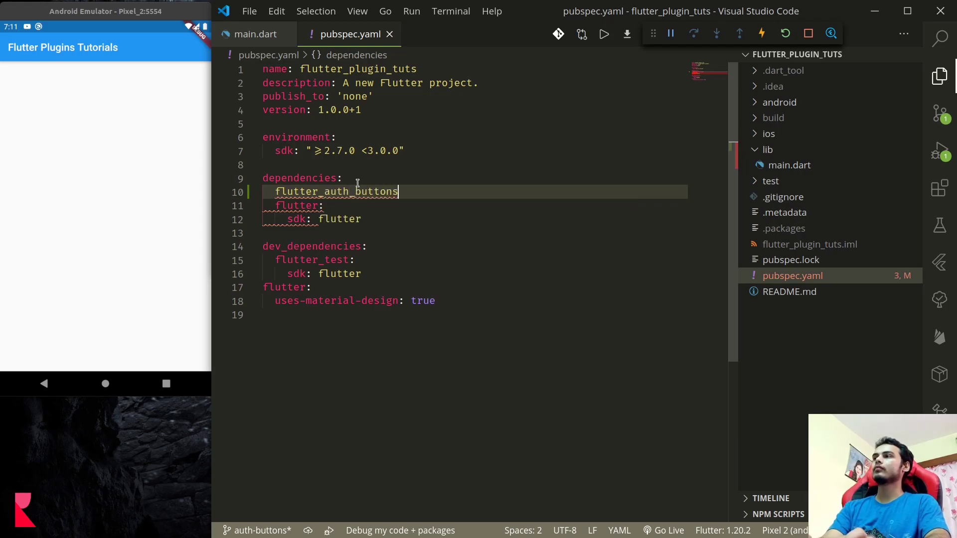
text(: ^)
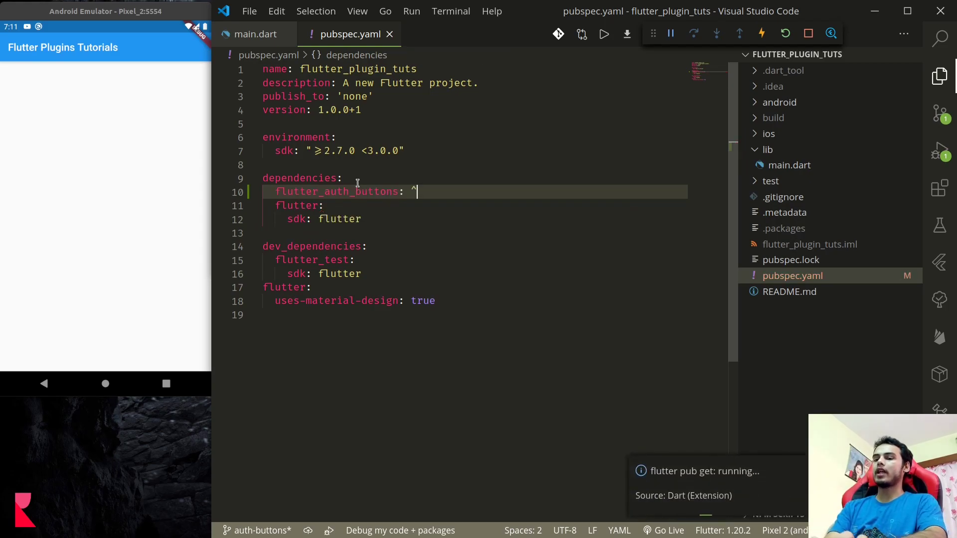
text(0.9.)
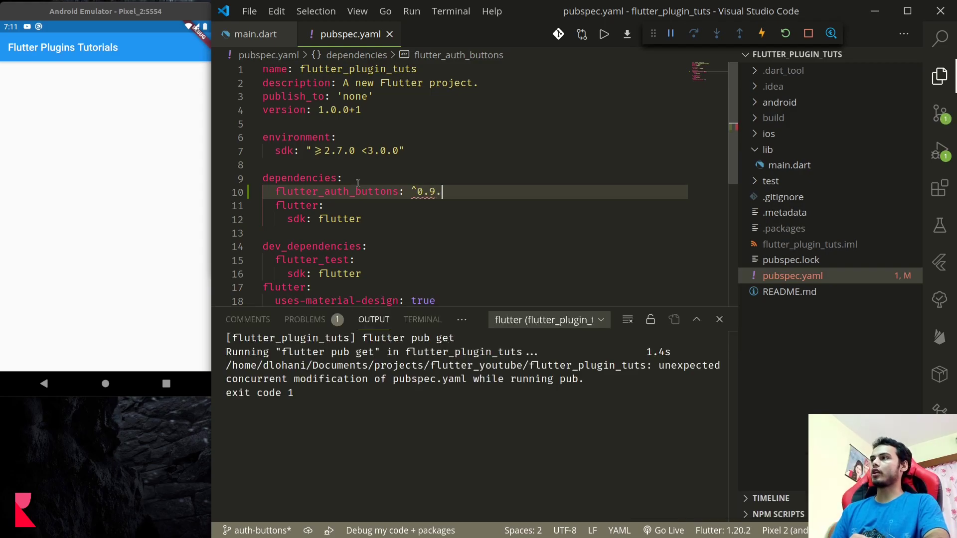
text(0)
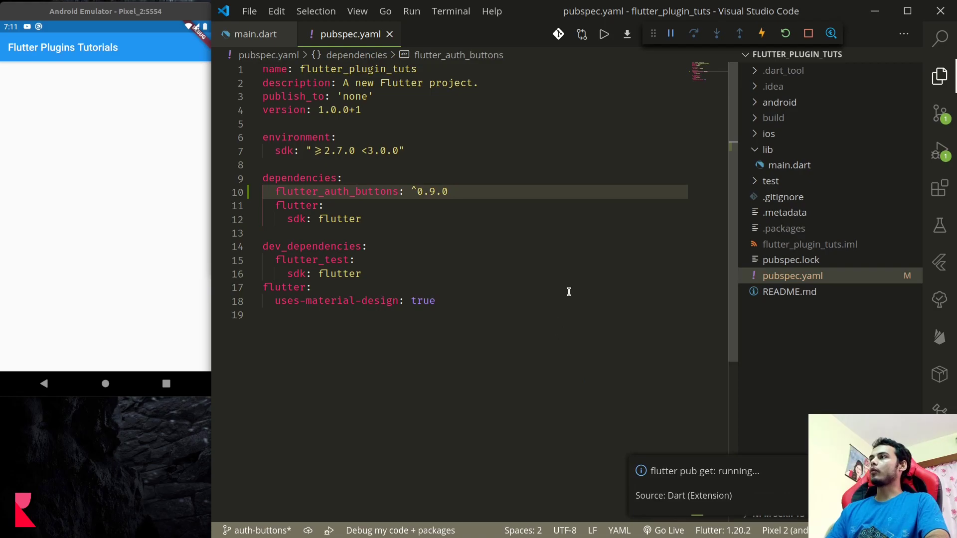
click(627, 35)
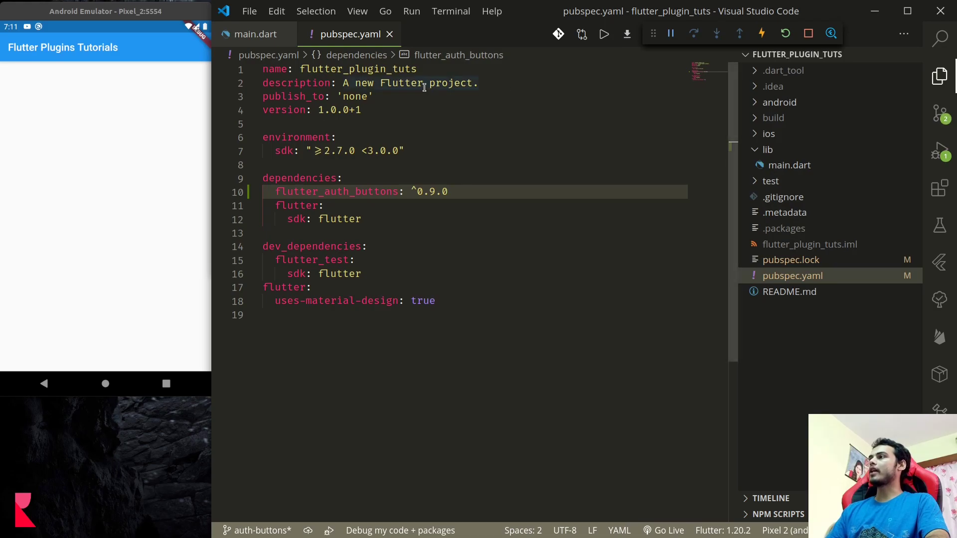
- Import package:flutter_auth_buttons/flutter_auth_buttons.dart on line 2 of main.dart
click(389, 34)
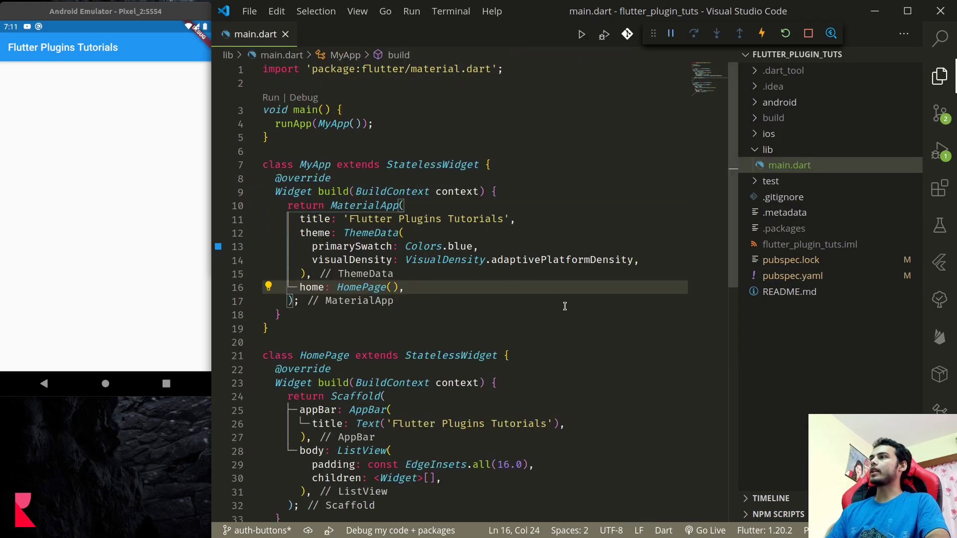
click(547, 74)
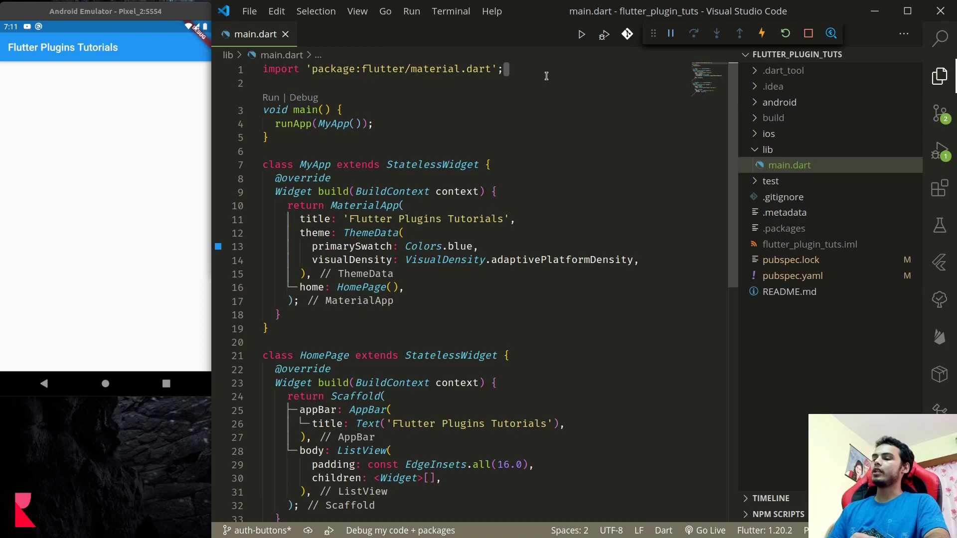
key(Return)
text(imp)
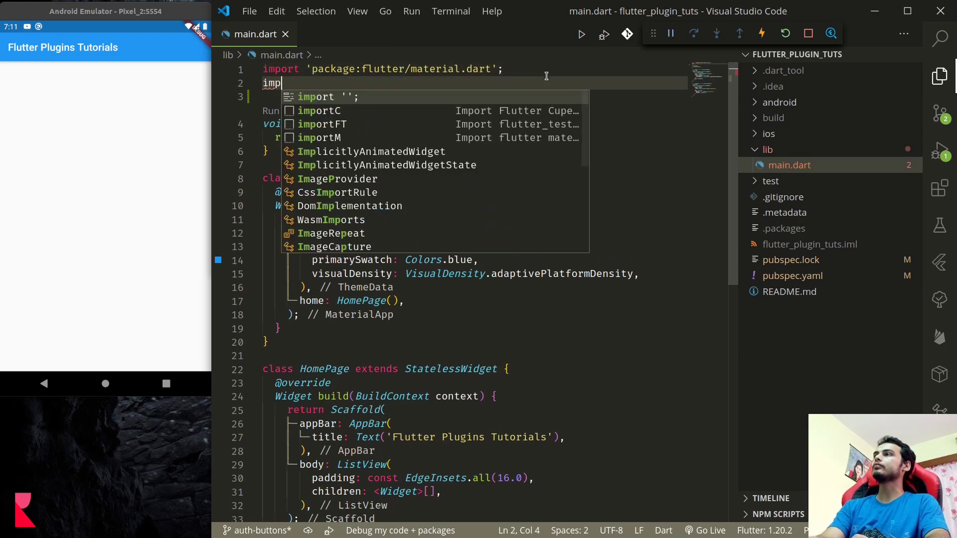
key(Return)
text(flutter_)
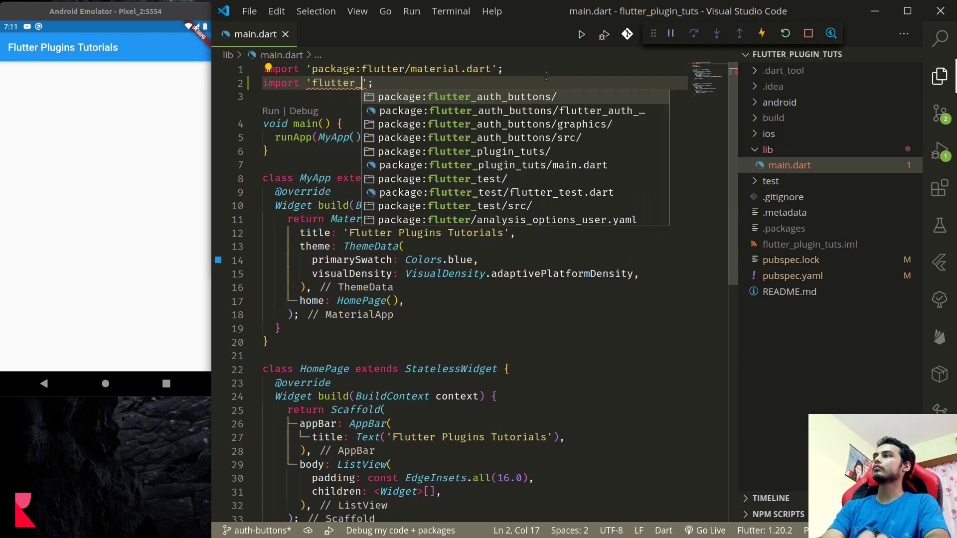
text(auth)
key(Down)
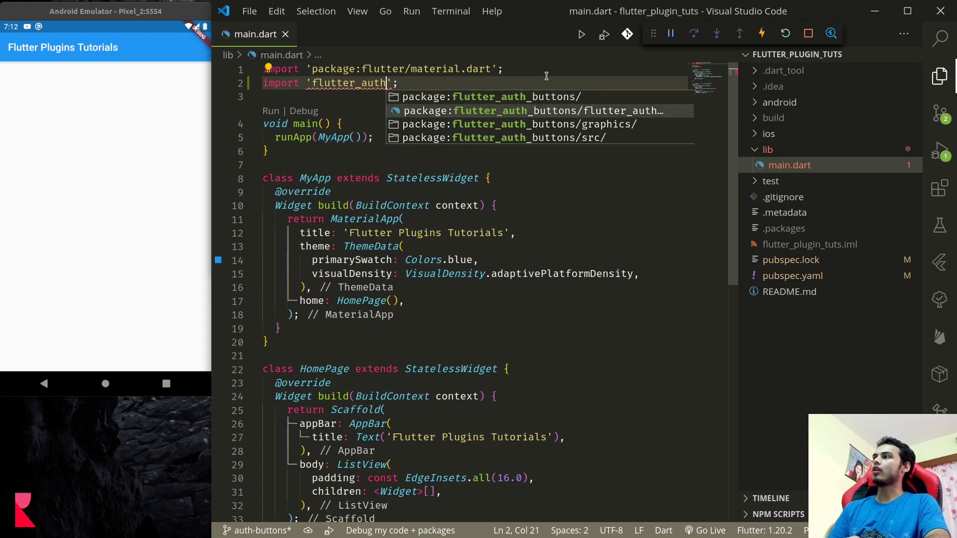
key(Return)
scroll(364, 344, down, 5)
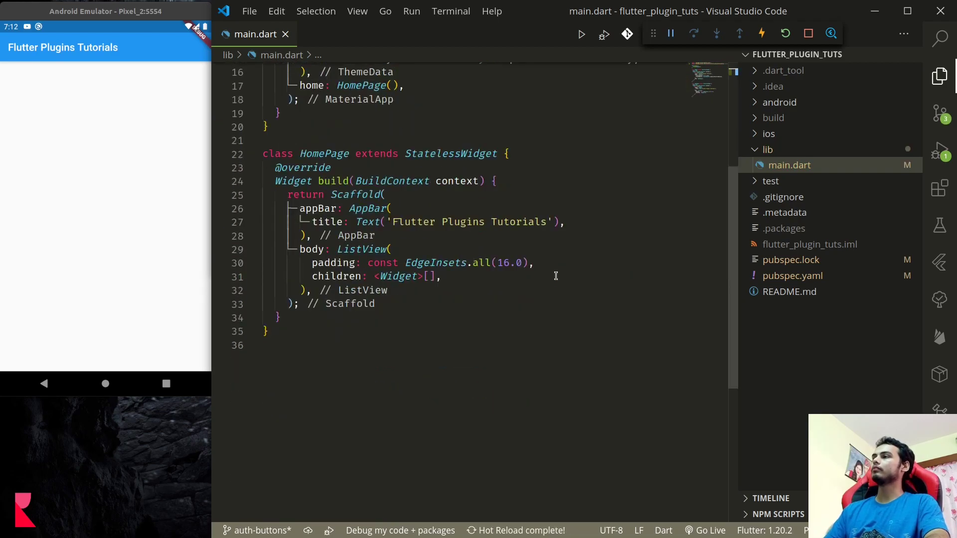
- Insert GoogleSignInButton with onPressed: (){} into the ListView children and save
click(431, 276)
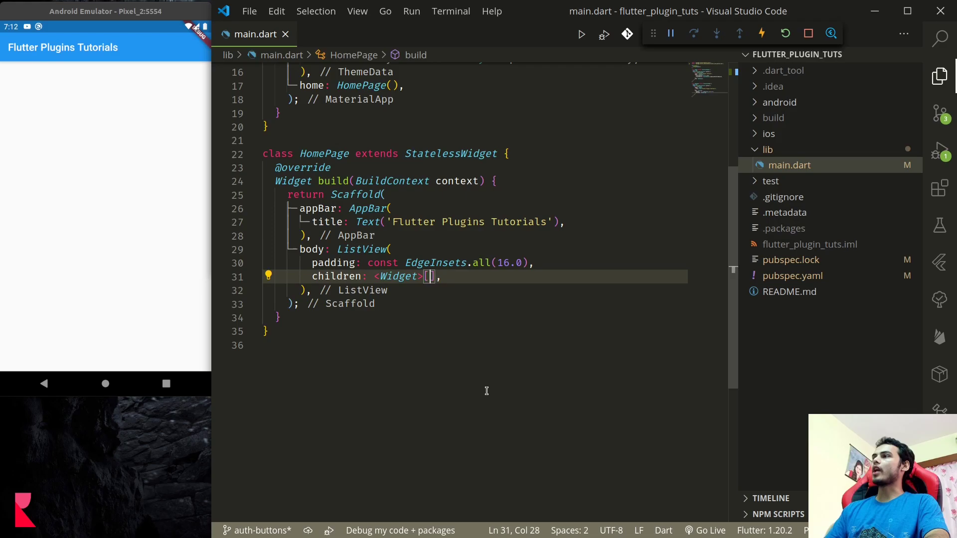
key(Return)
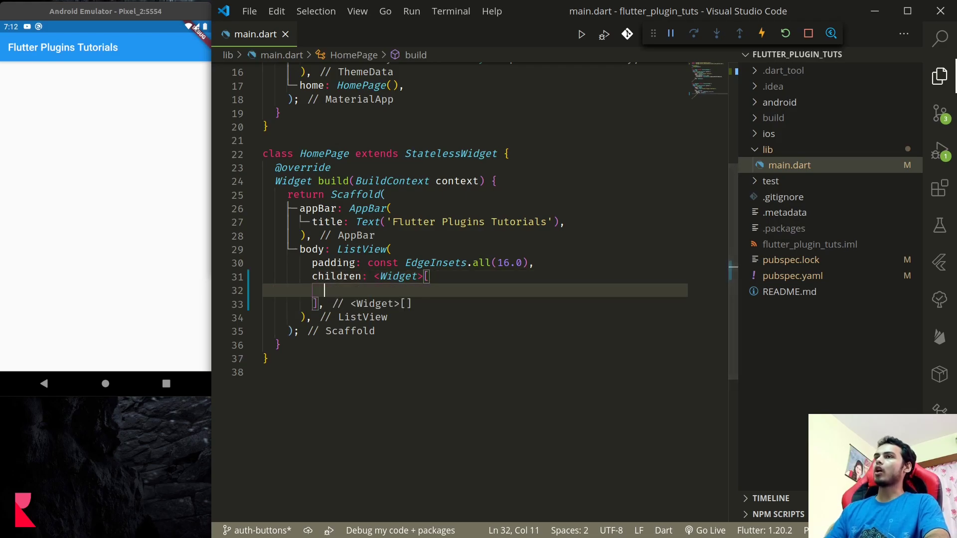
key(ctrl+s)
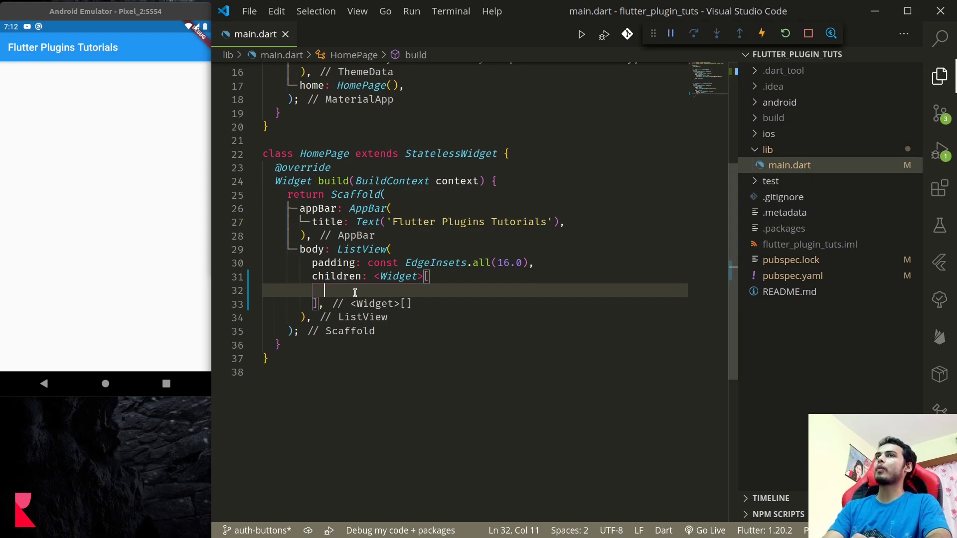
text(Go)
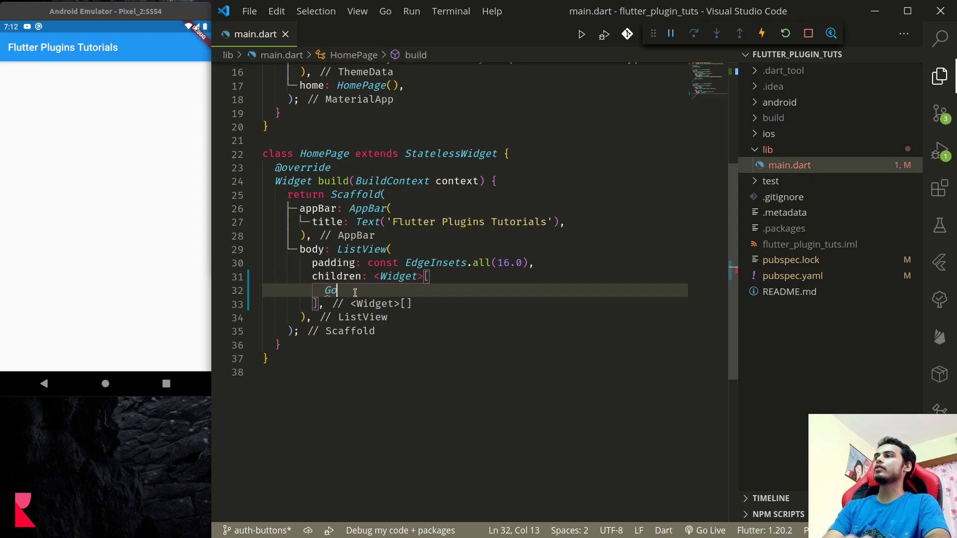
text(ogleSi)
key(Return)
text(()
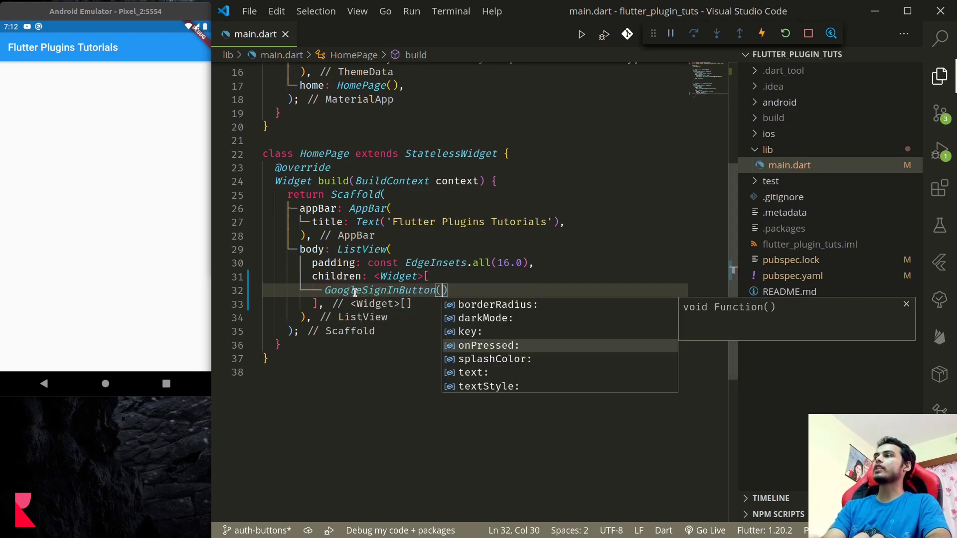
key(Escape)
key(Return)
text(onp)
key(Return)
text(()
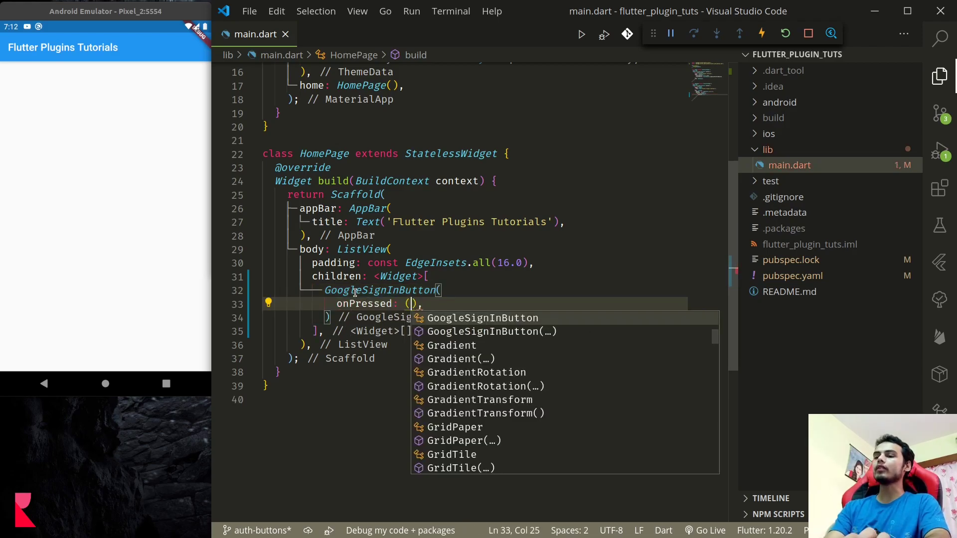
text(){)
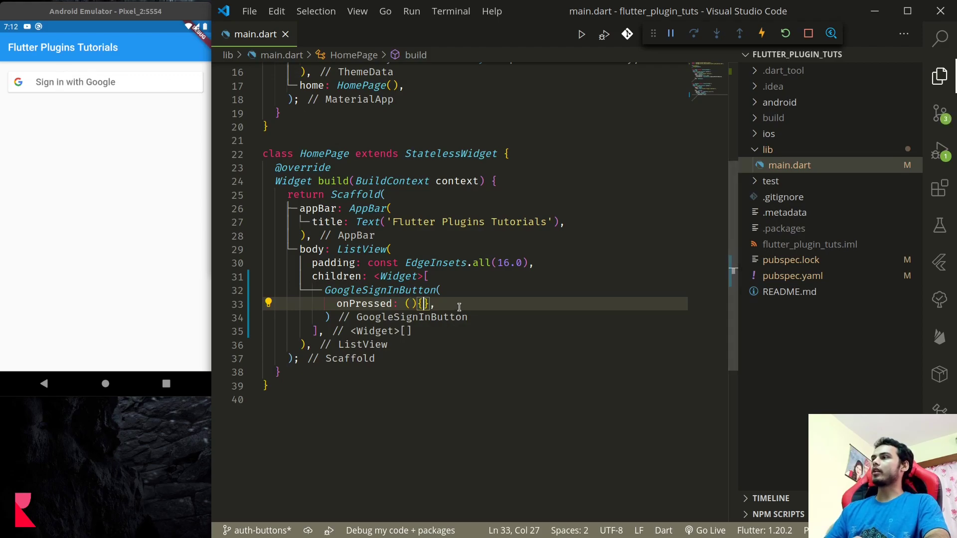
- Add borderRadius to the Google button, replacing BorderRadius.circular(10.0) with plain 10.0
key(End)
key(Return)
key(ctrl+space)
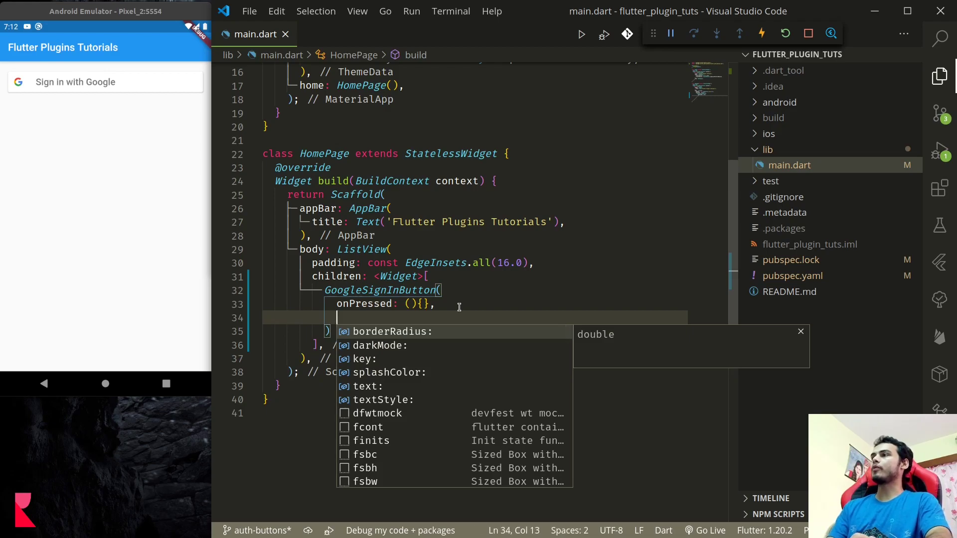
key(Return)
text(Border)
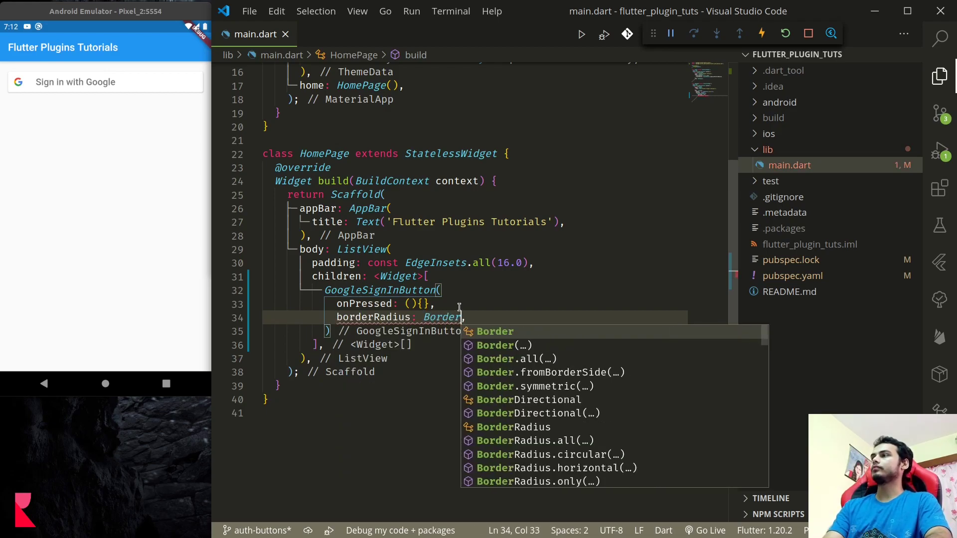
text(Radius.c)
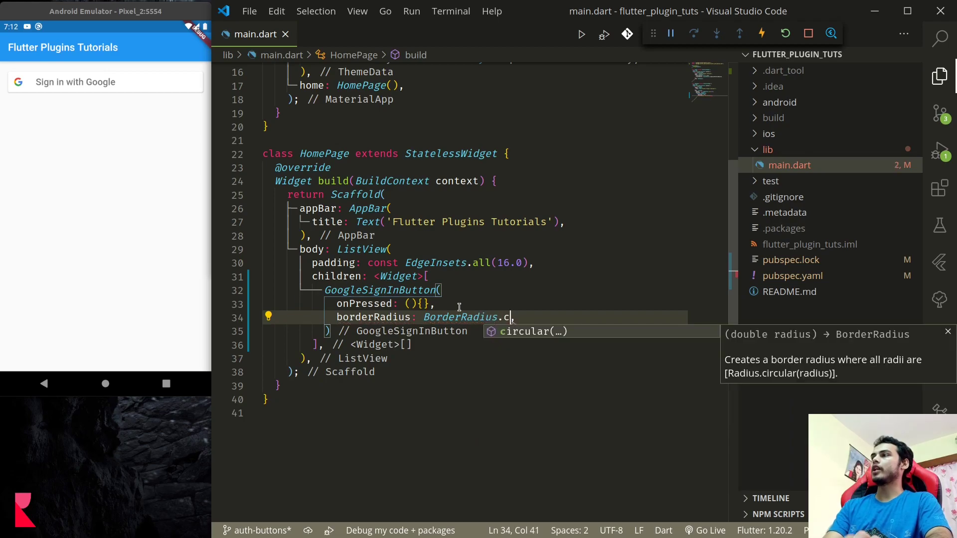
key(Return)
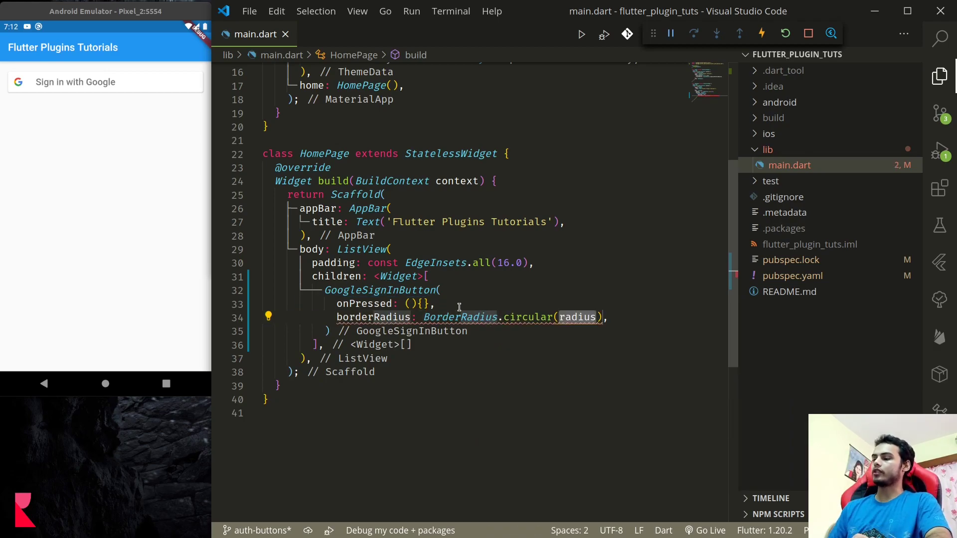
text(10.0)
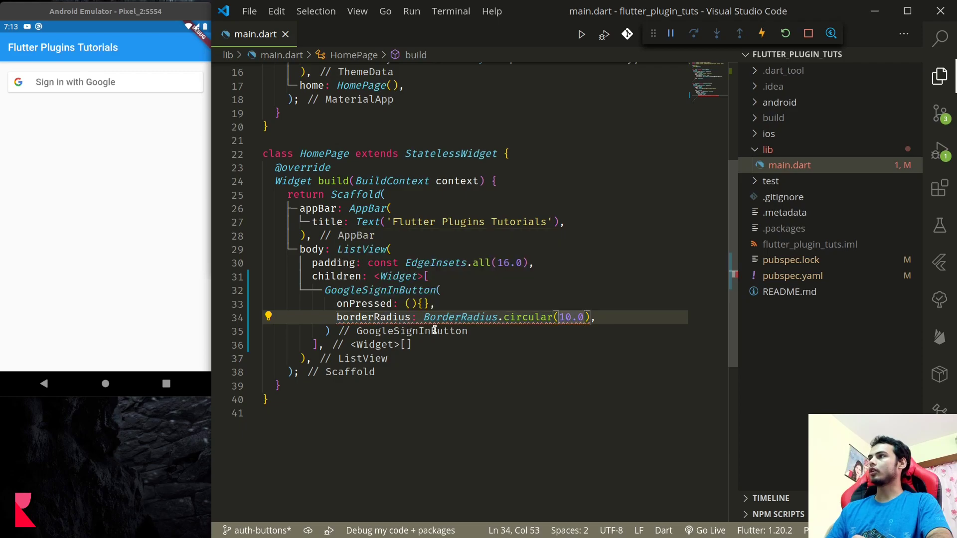
click(417, 318)
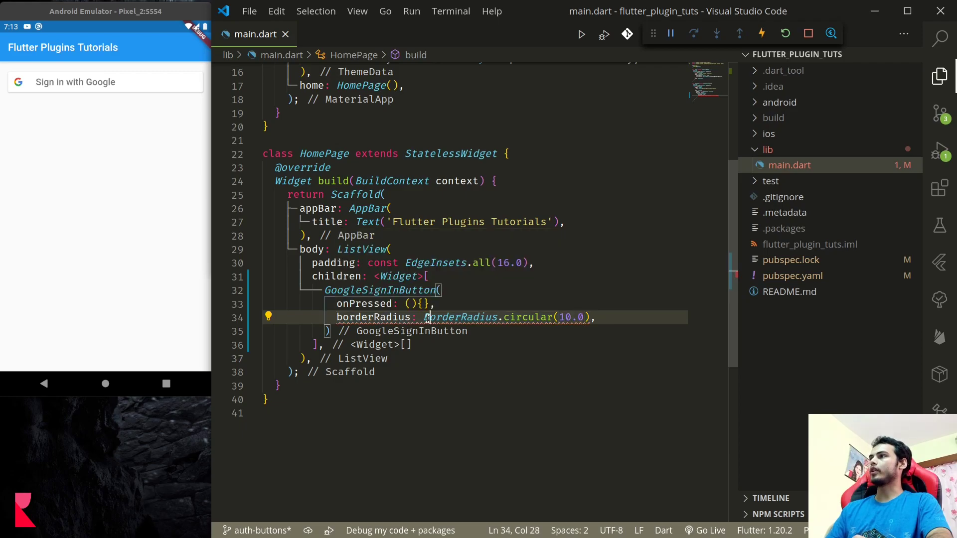
shift+click(590, 319)
key(BackSpace)
text(10.)
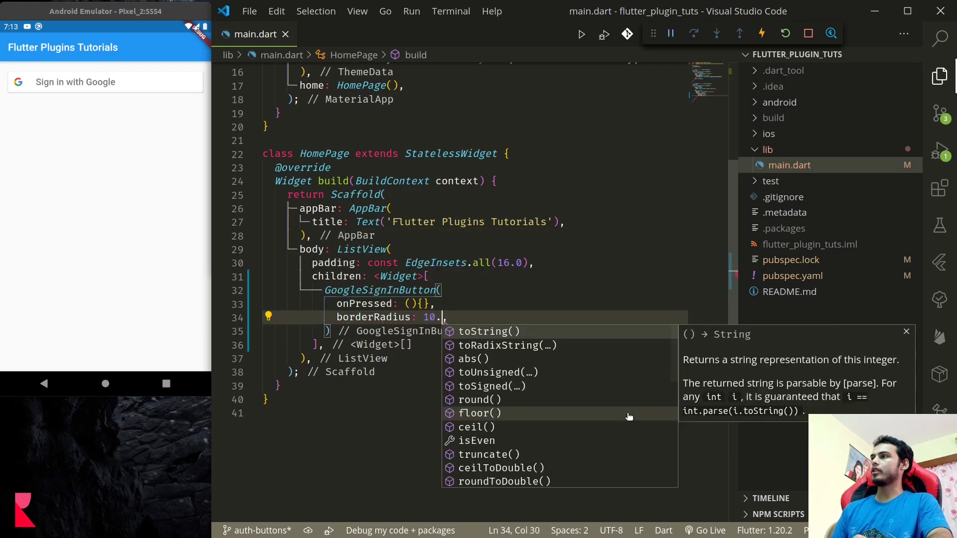
text(0)
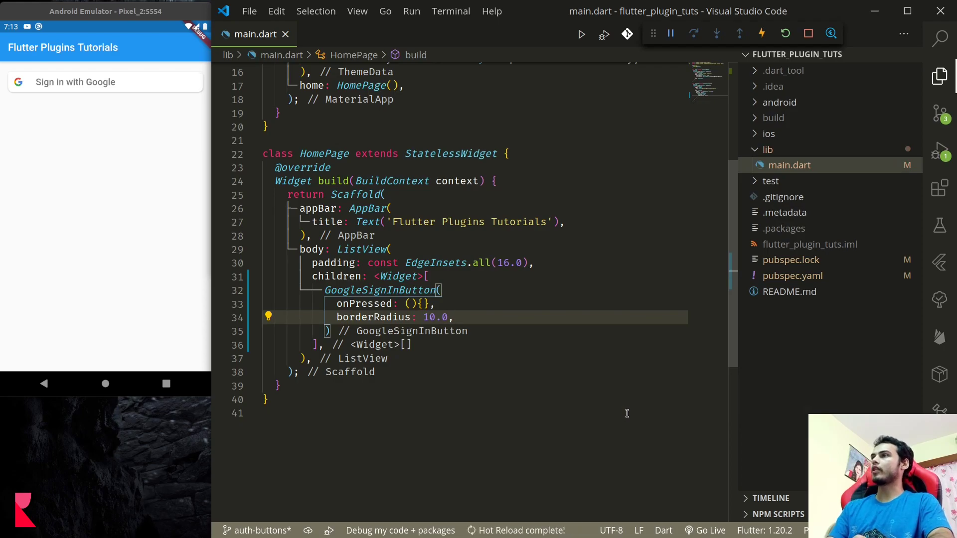
- Add darkMode: true to the GoogleSignInButton
key(Return)
key(ctrl+space)
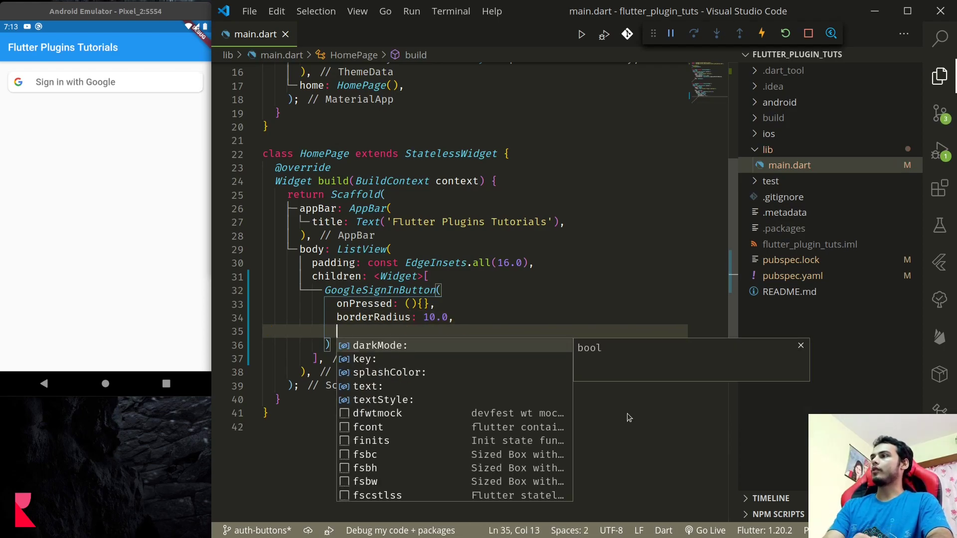
key(Return)
text(tru)
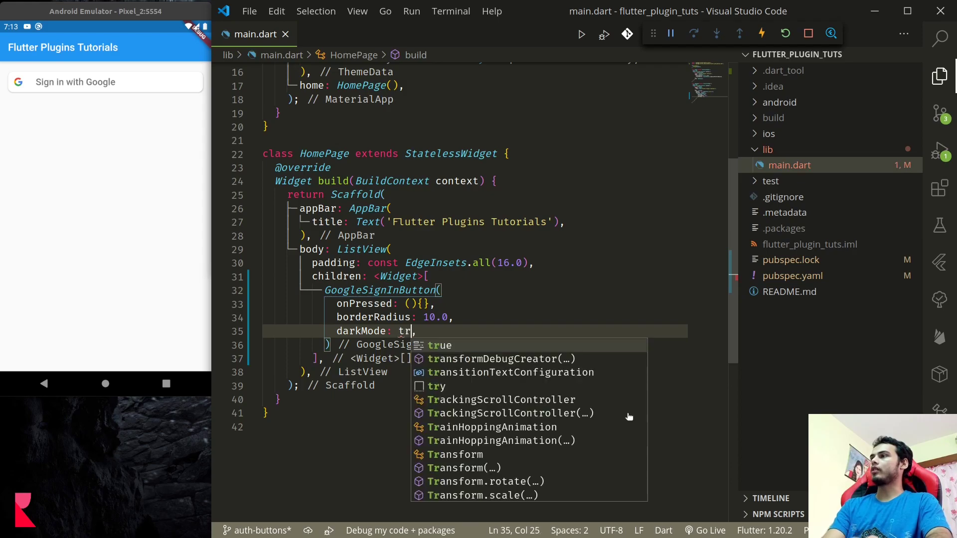
text(e)
key(Return)
text(,)
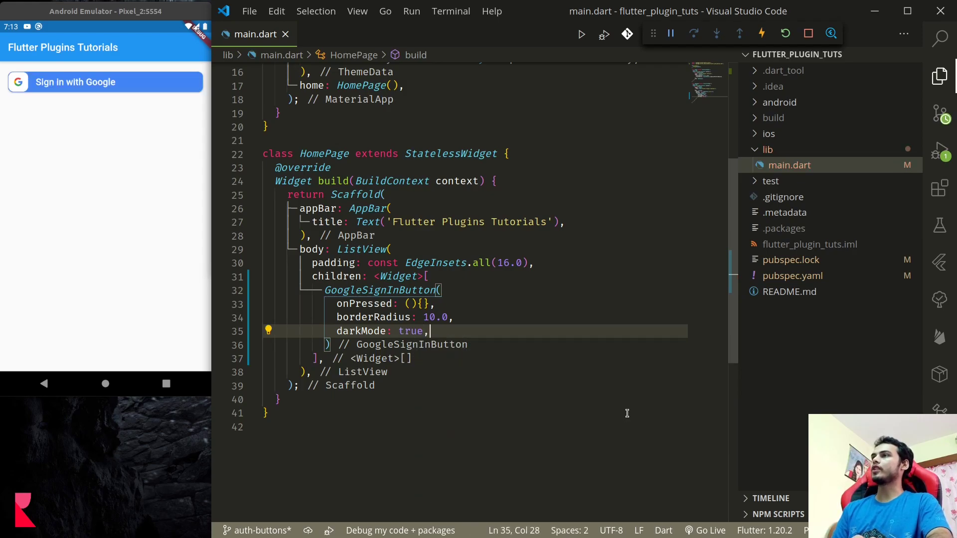
key(Return)
key(ctrl+space)
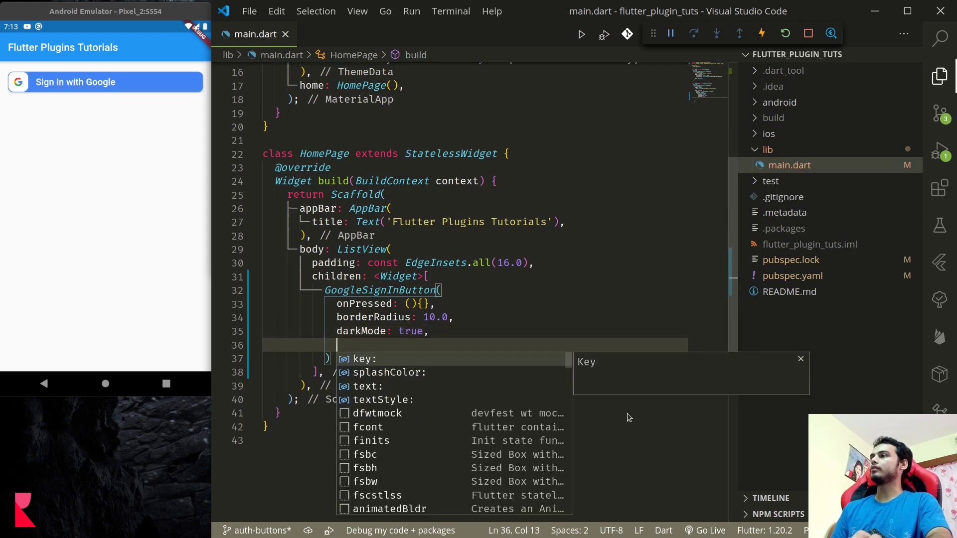
- Set the Google button's text to "Continue with Google" and save to hot reload
key(Down)
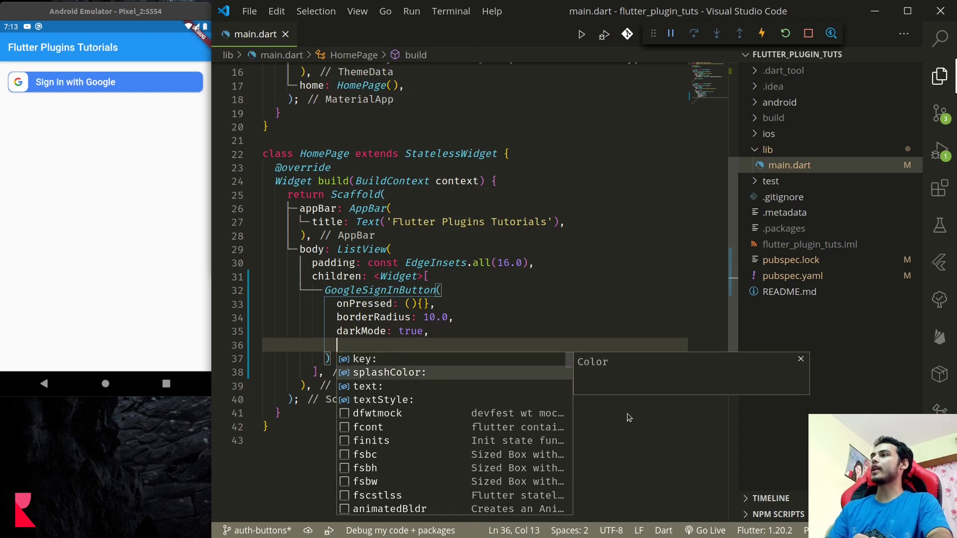
key(Down)
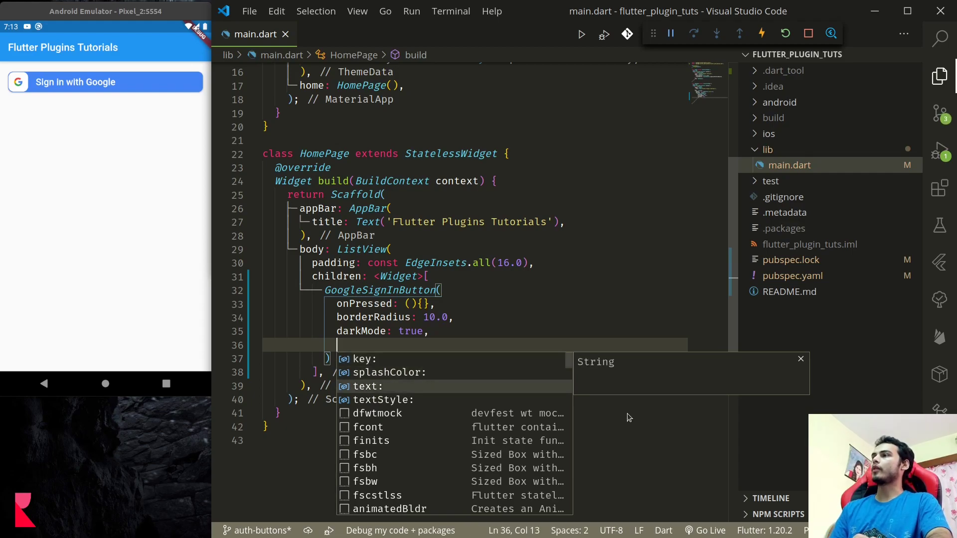
key(Return)
text("Si)
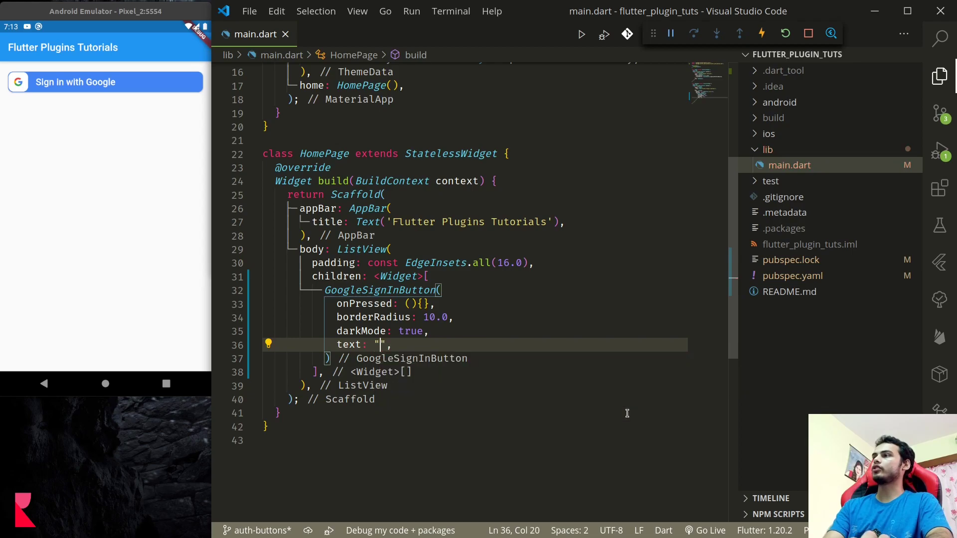
text(gn in wi)
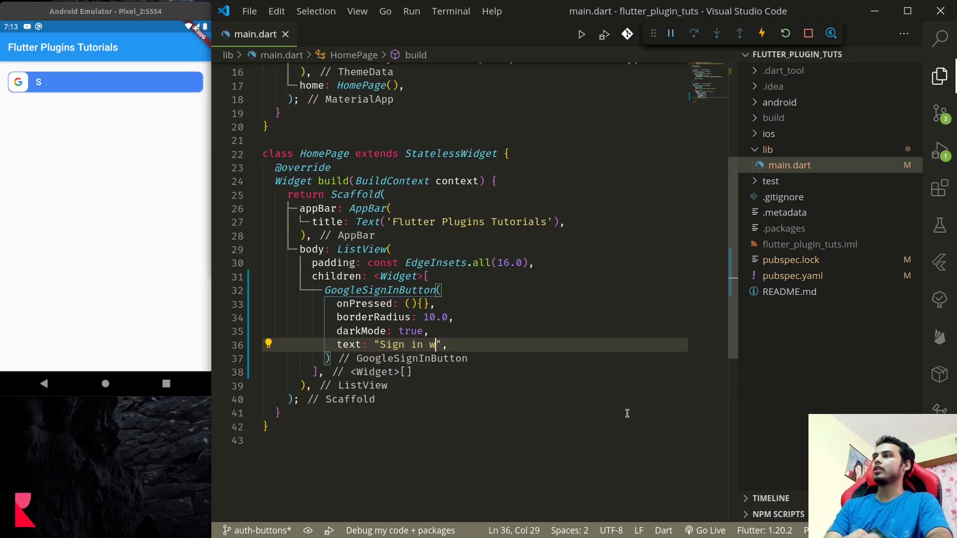
text(th Goo)
key(ctrl+shift+Left)
key(ctrl+shift+Left)
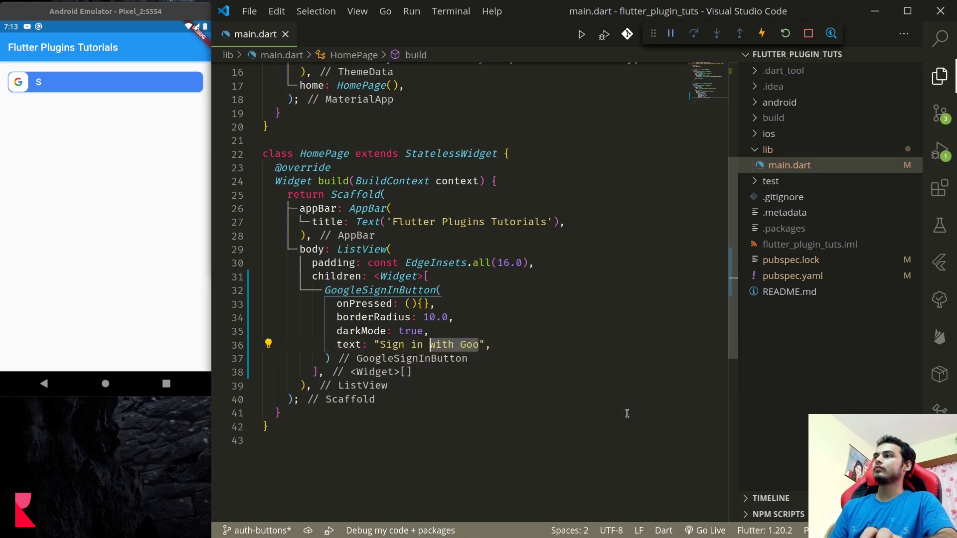
key(ctrl+shift+Left)
key(ctrl+shift+Left)
text(Con)
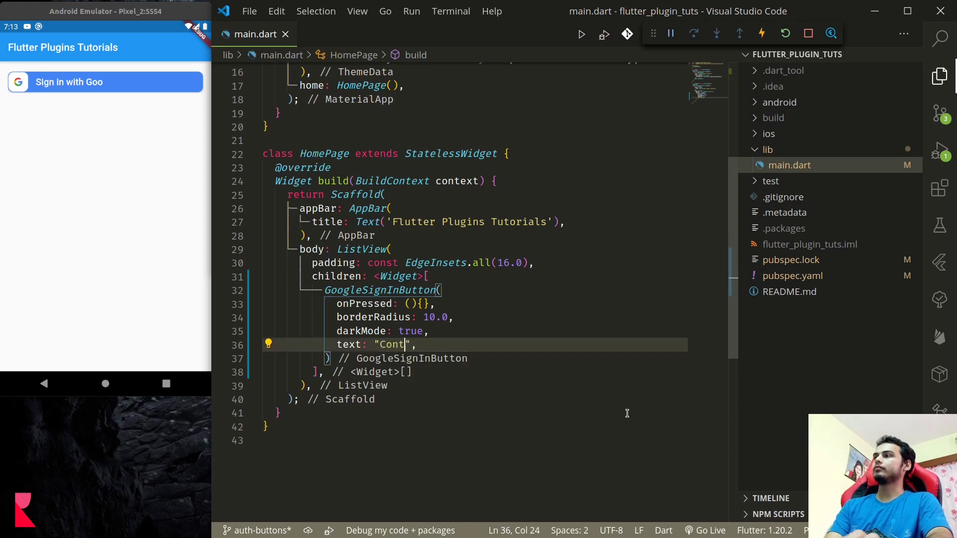
text(tinue with Goo)
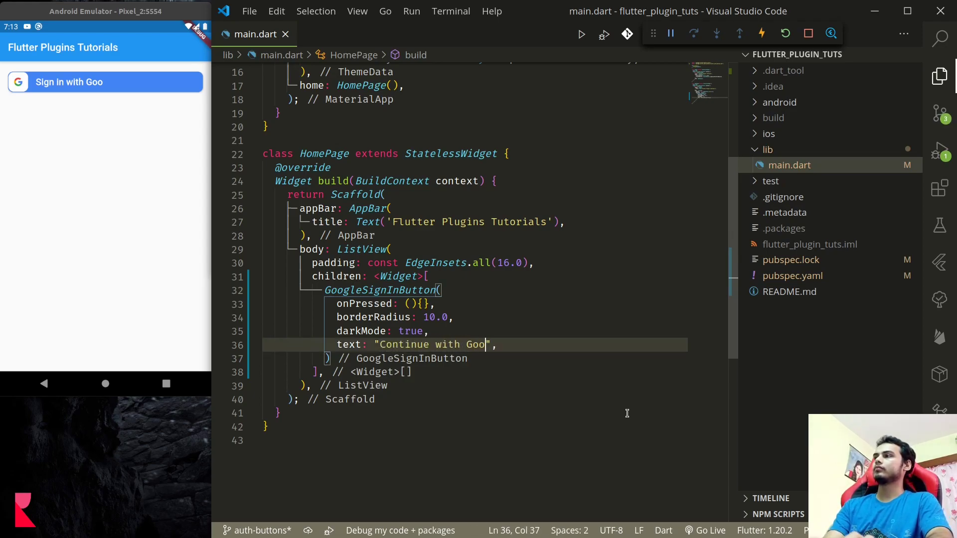
text(gle)
key(End)
key(ctrl+s)
key(Return)
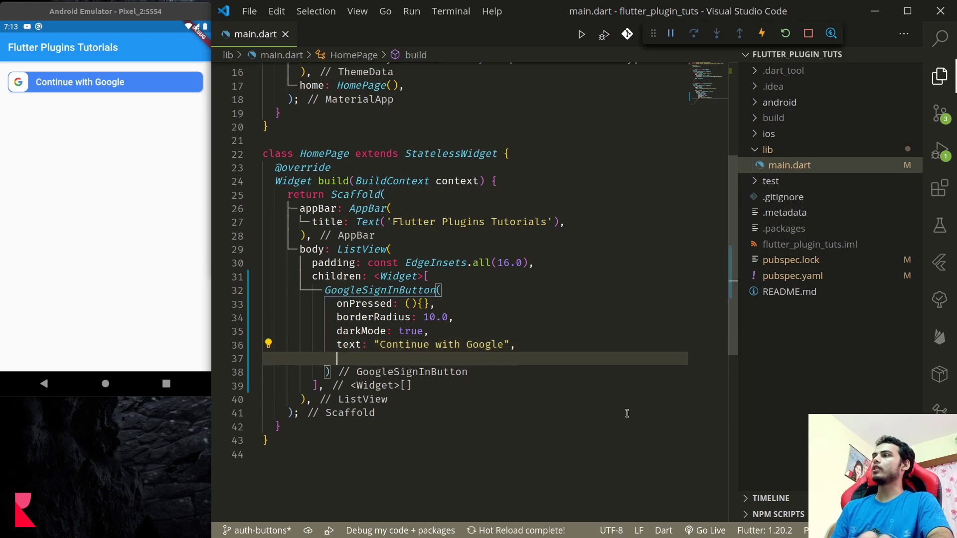
- Give the Google button a TextStyle with bold weight, fontSize 16.0 and white colour
key(ctrl+space)
key(Down)
key(Down)
key(Return)
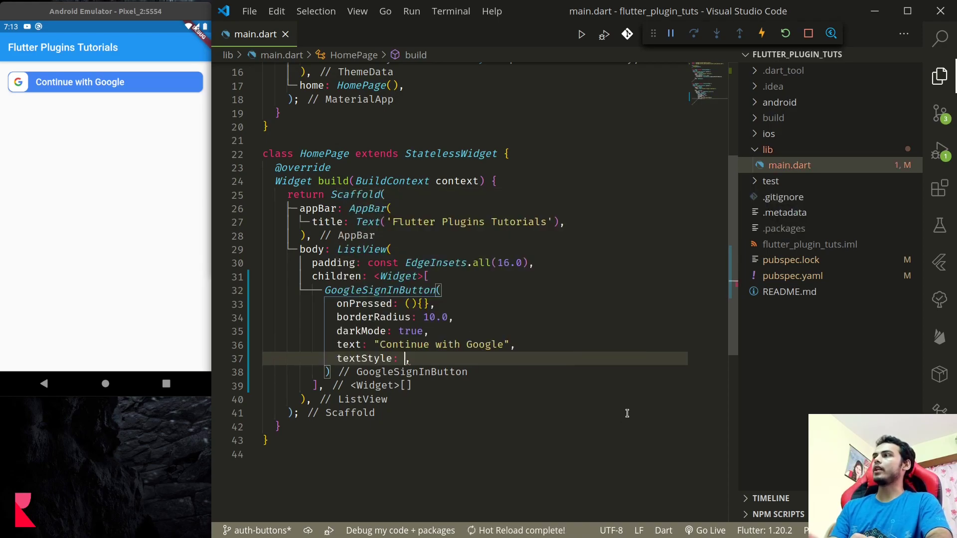
text(TextStyle()
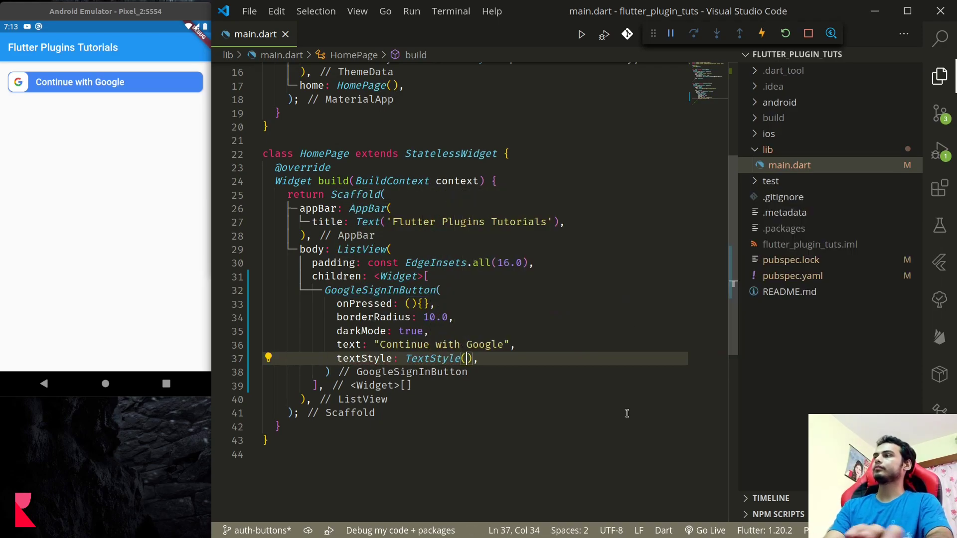
key(Return)
text(fontW)
key(Return)
text(FontW)
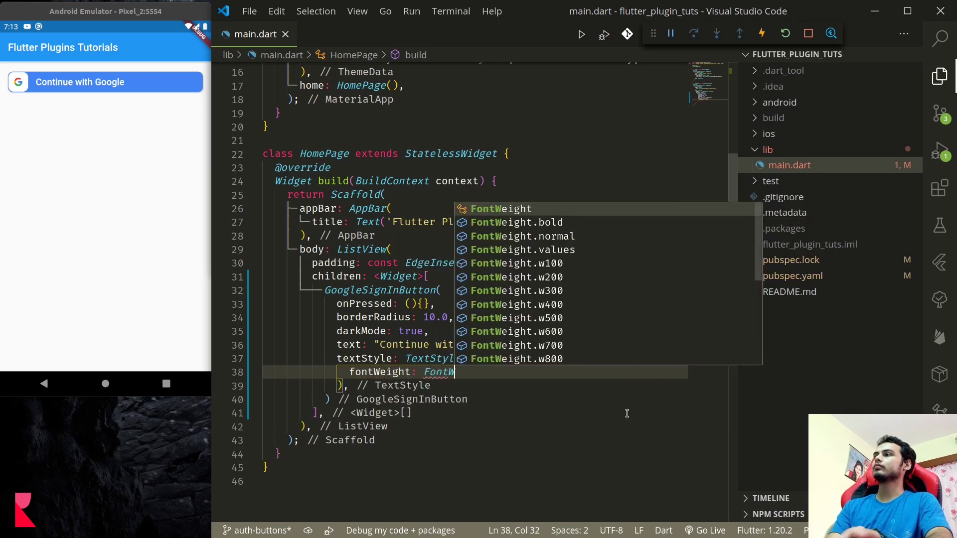
key(Return)
text(.bo)
key(Return)
text(,)
key(Return)
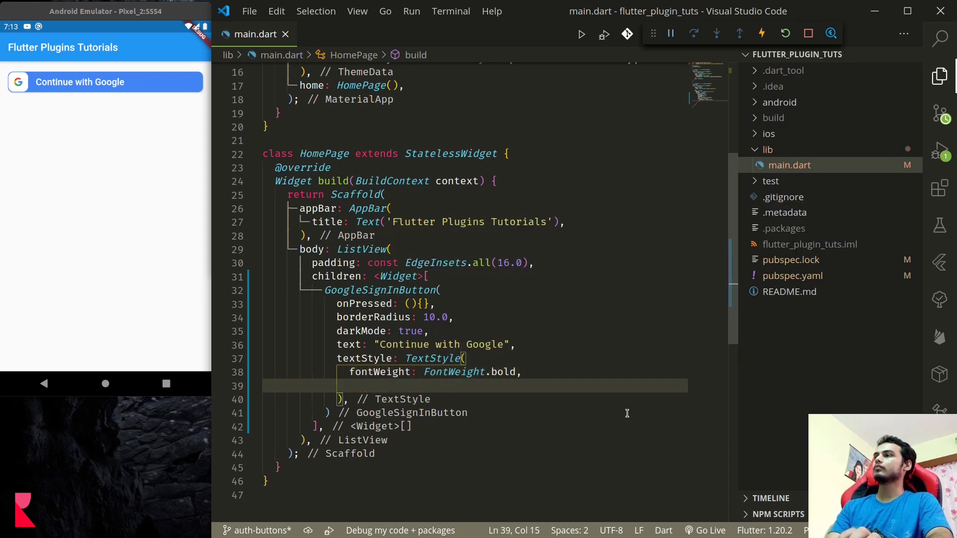
text(fontS)
key(Return)
text(16)
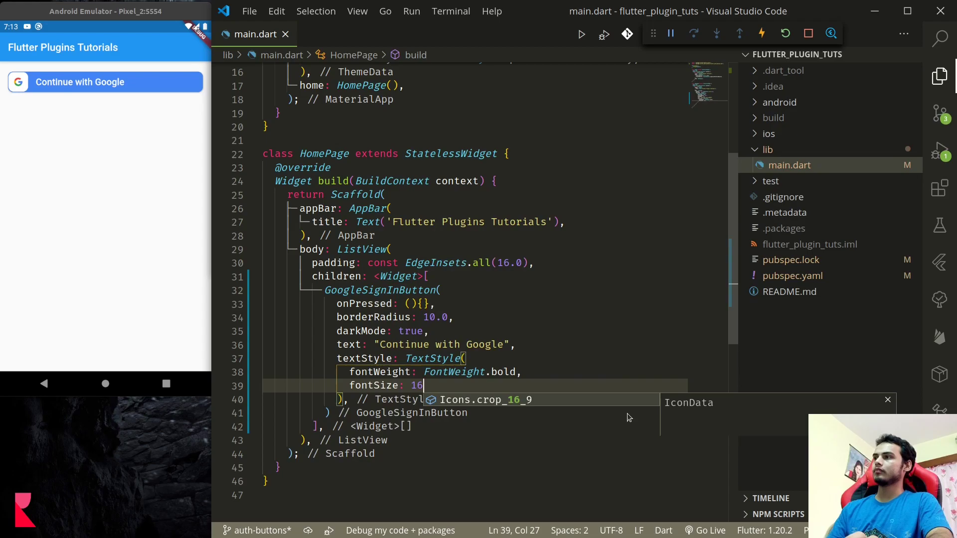
text(.0,)
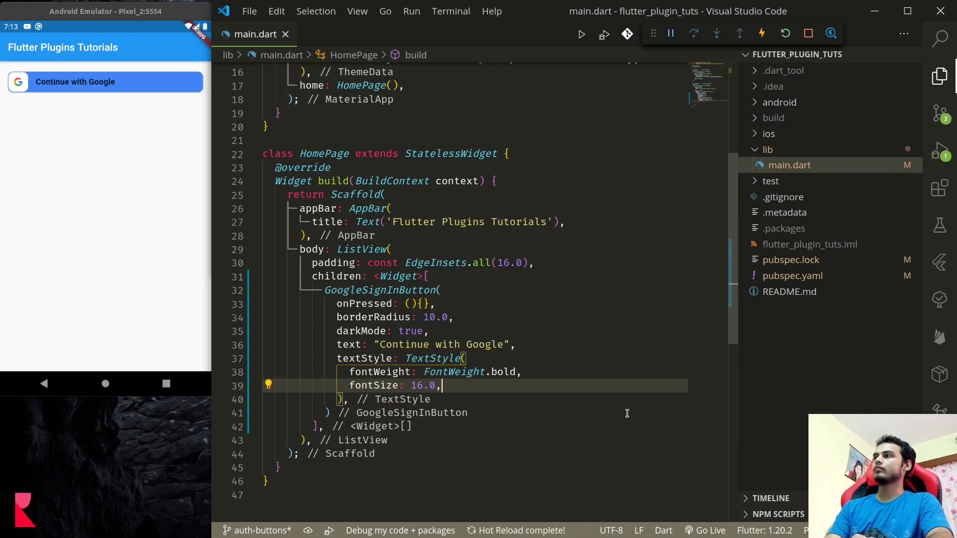
key(Return)
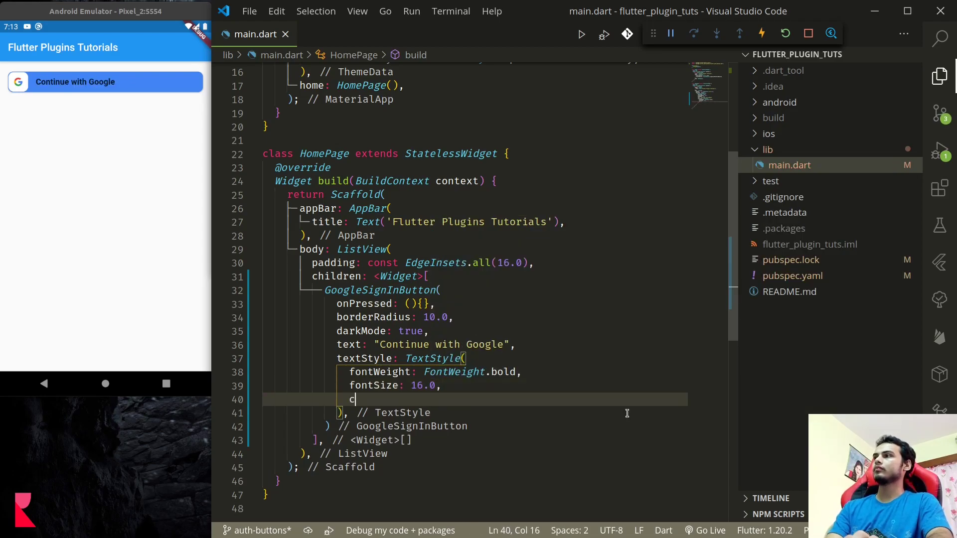
text(color: Colors.whi)
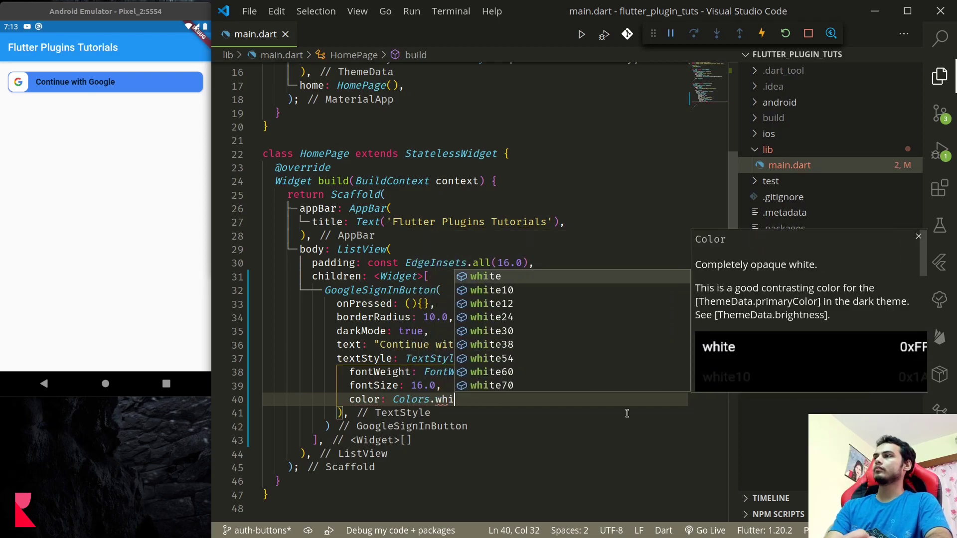
key(Return)
text(,)
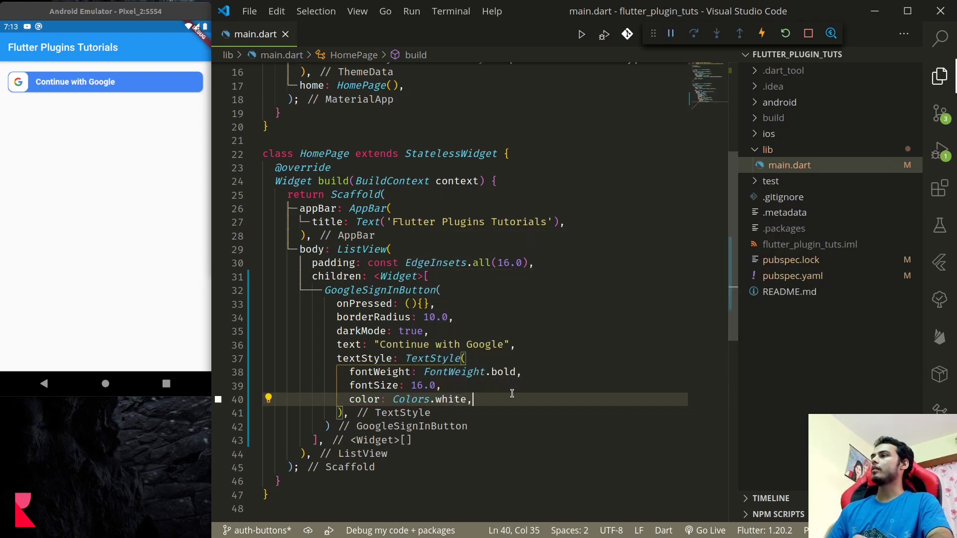
click(349, 426)
text(,)
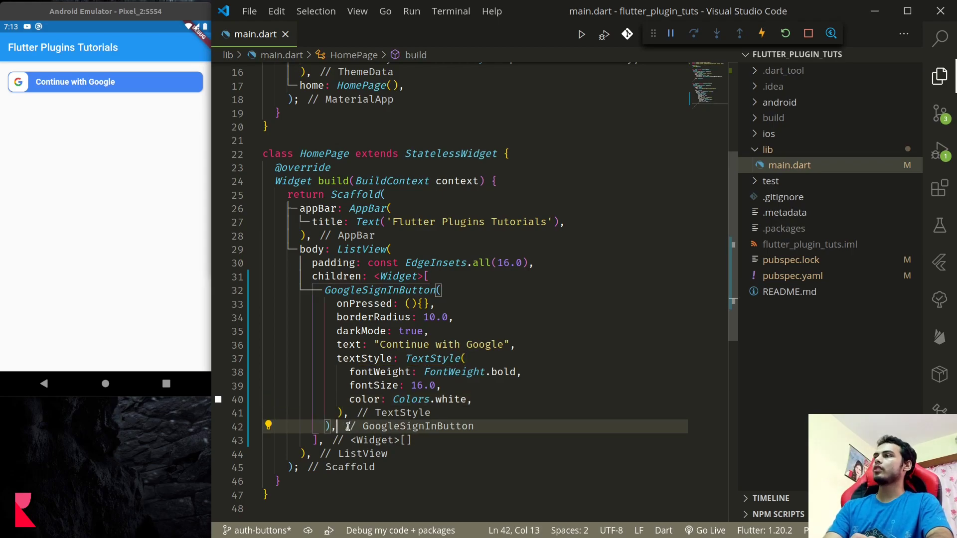
- Add a TwitterSignInButton with onPressed: (){} after the Google button
key(Return)
text(Twi)
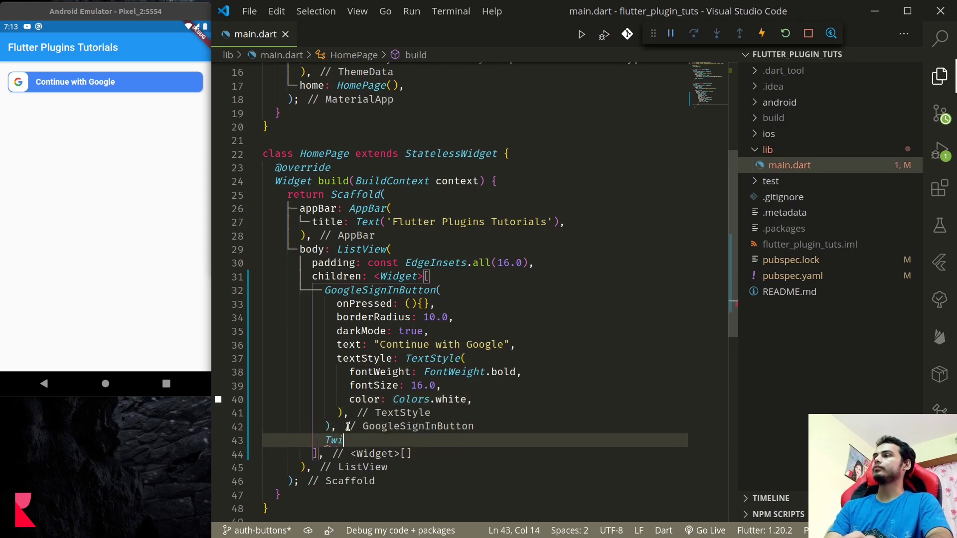
text(ttersi)
key(Return)
key(Escape)
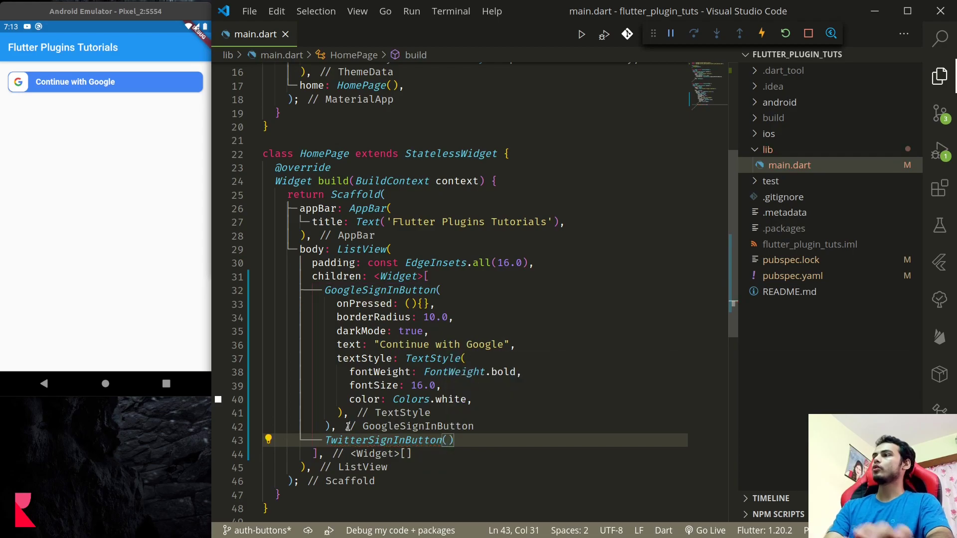
key(Return)
text(onP)
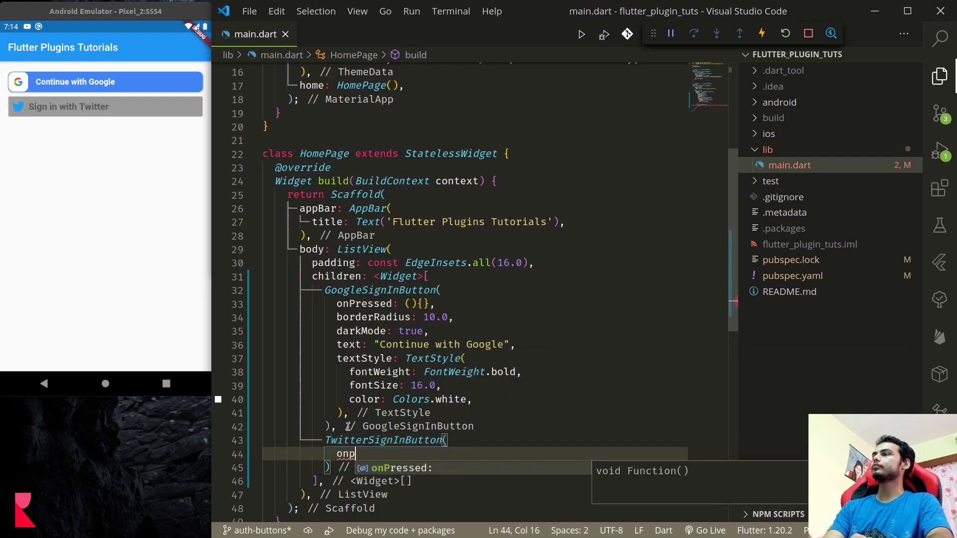
key(Return)
text((),)
key(Escape)
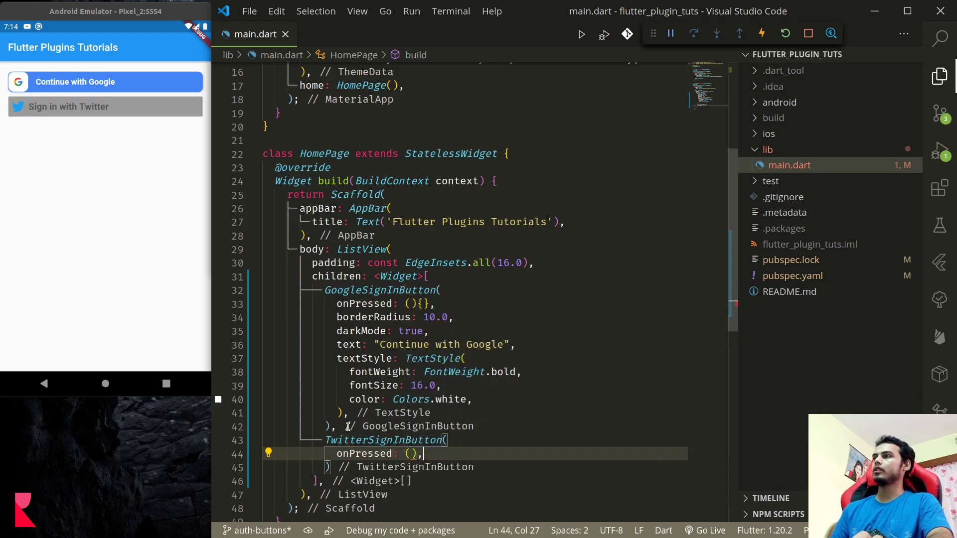
text({})
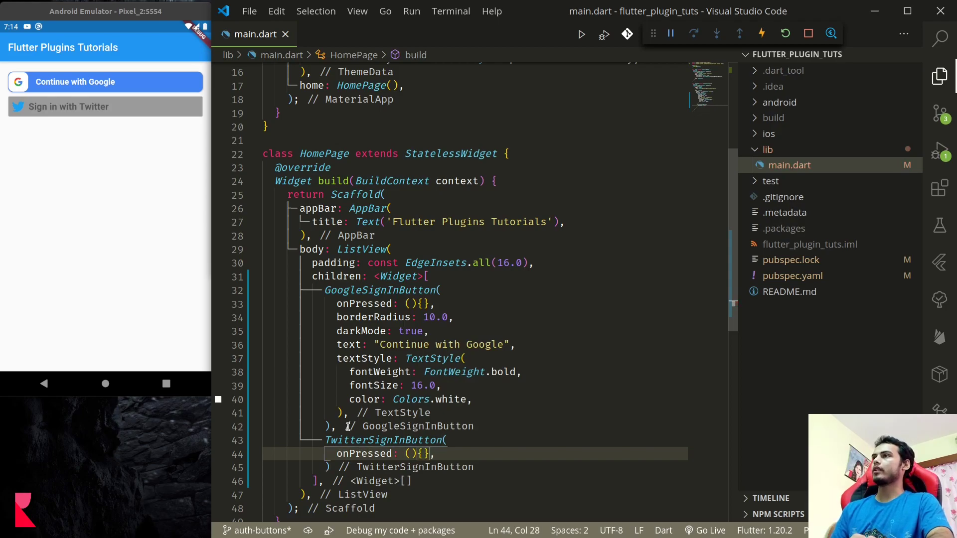
key(Right)
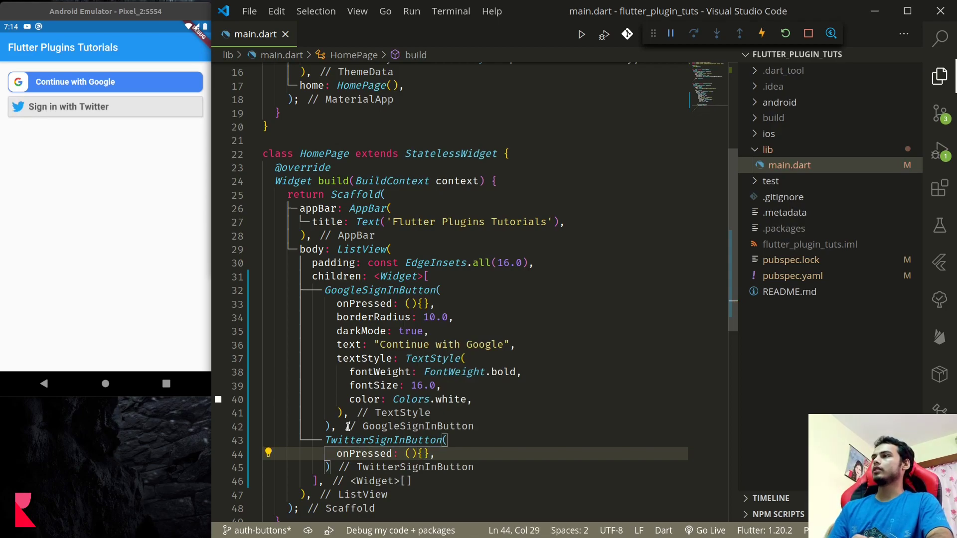
- Browse the Twitter button's splashColor, text and textStyle parameters without adding any
key(Return)
key(ctrl+space)
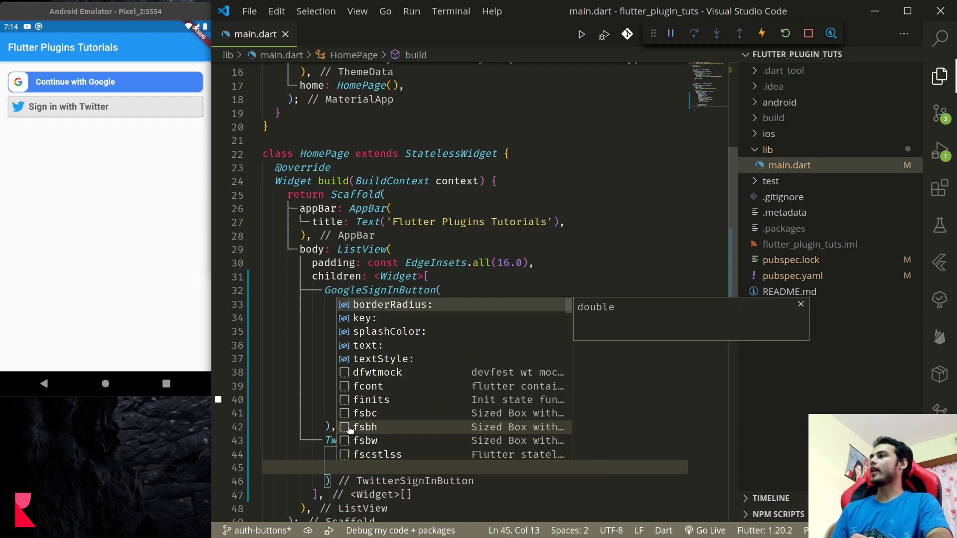
key(Down)
key(Down)
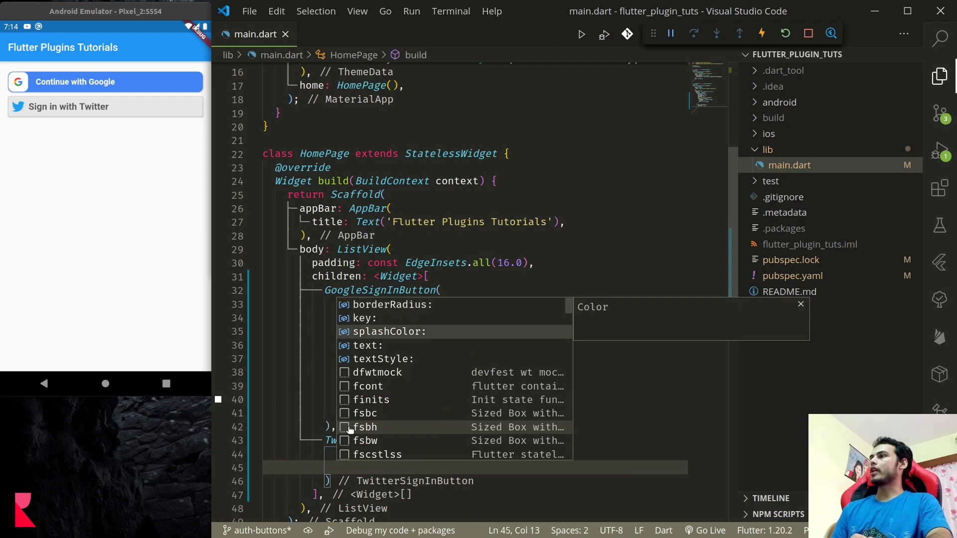
key(Down)
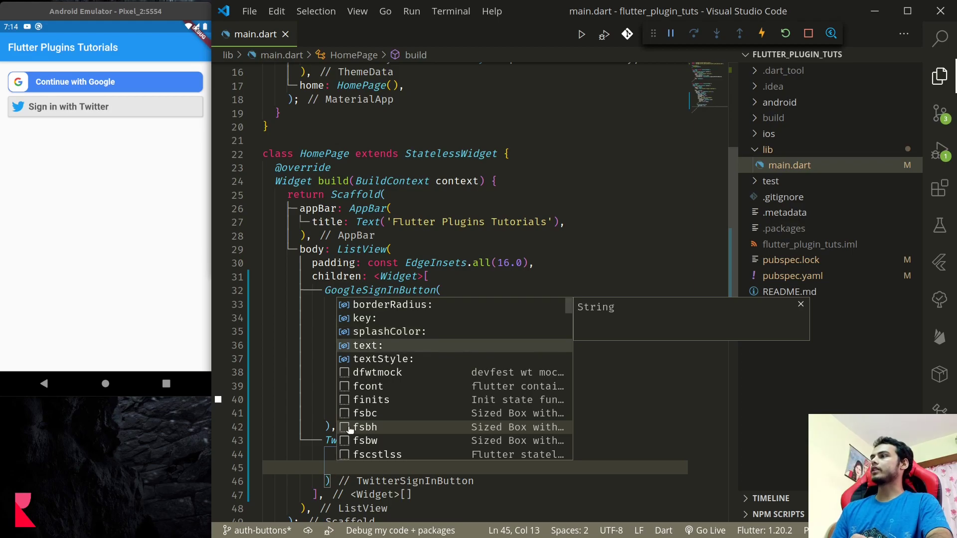
key(Down)
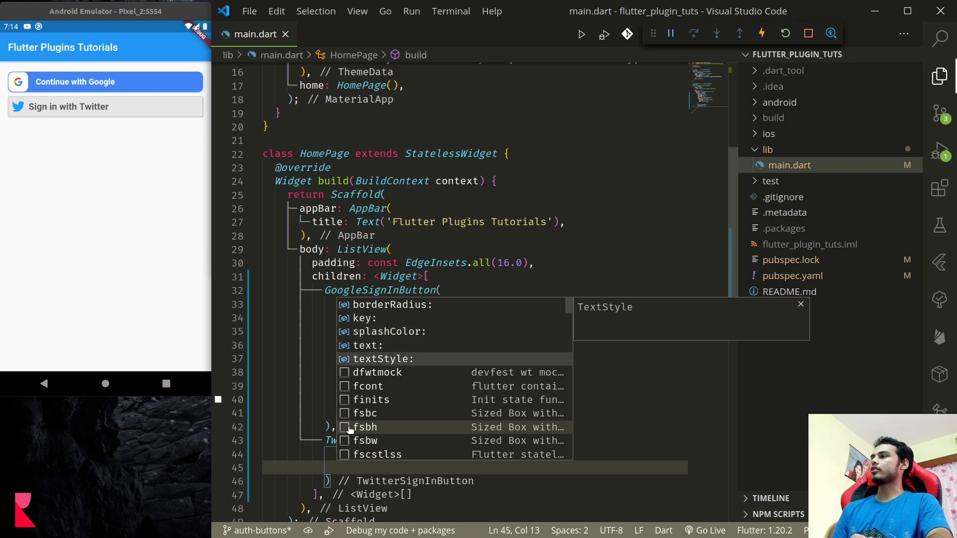
key(Escape)
key(Down)
text(,)
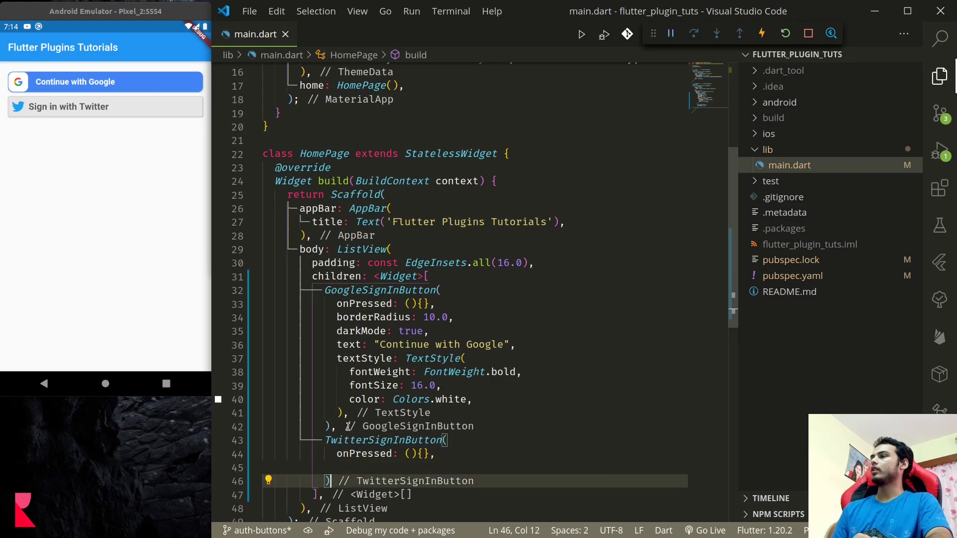
key(Return)
text(Fa)
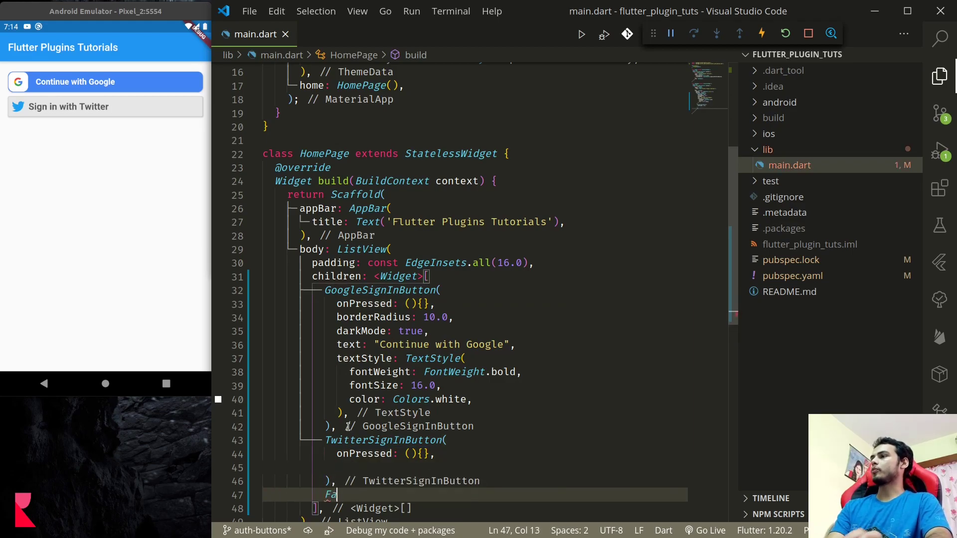
text(cebookLo)
- Add a FacebookSignInButton with onPressed: (){} after the Twitter button
key(BackSpace)
key(BackSpace)
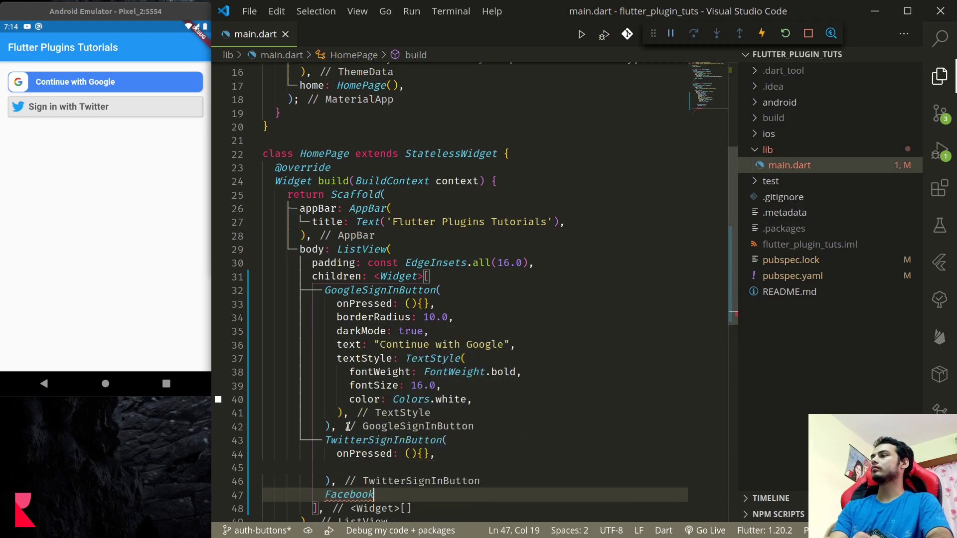
text(Si)
key(Return)
key(Escape)
key(Return)
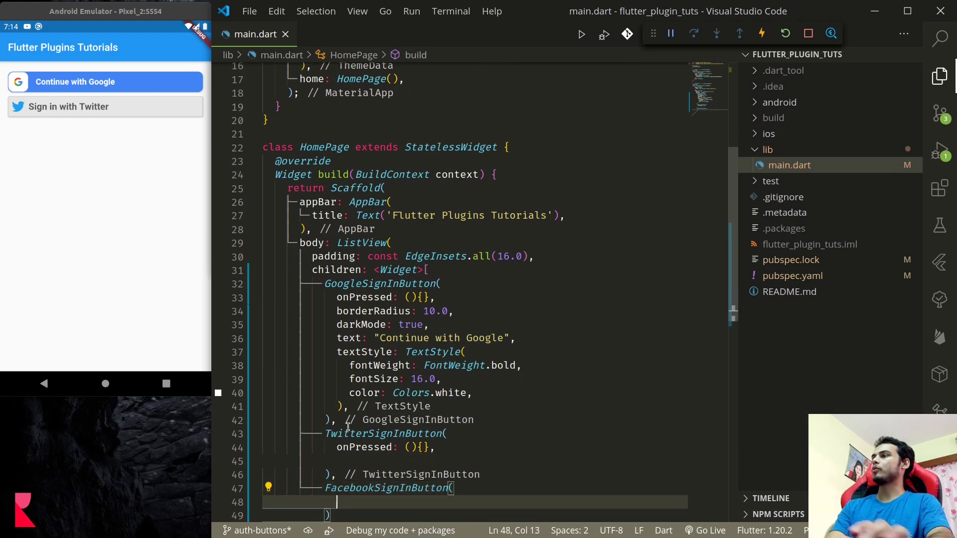
text(onP)
key(Return)
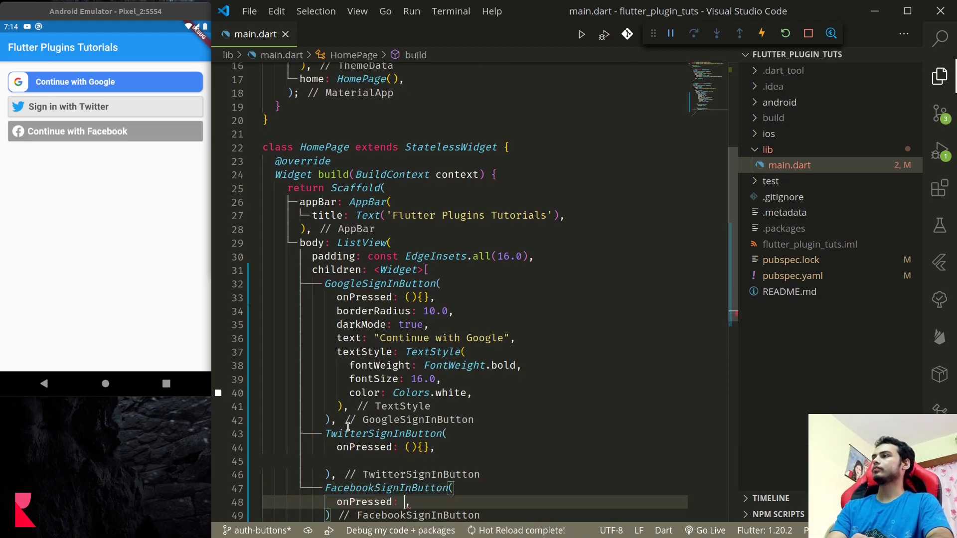
text((){)
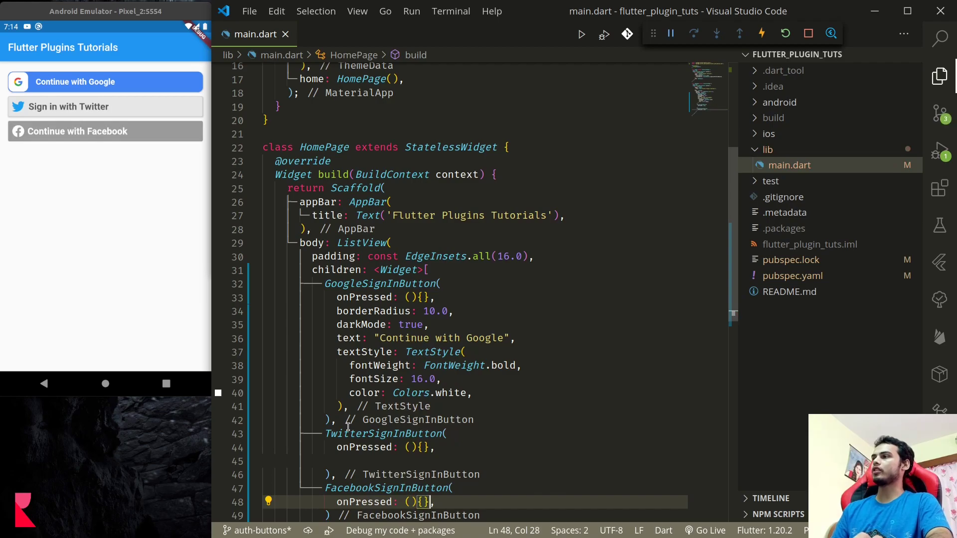
- Start a new parameter line and browse the Facebook button's available parameters
key(End)
key(Return)
key(ctrl+space)
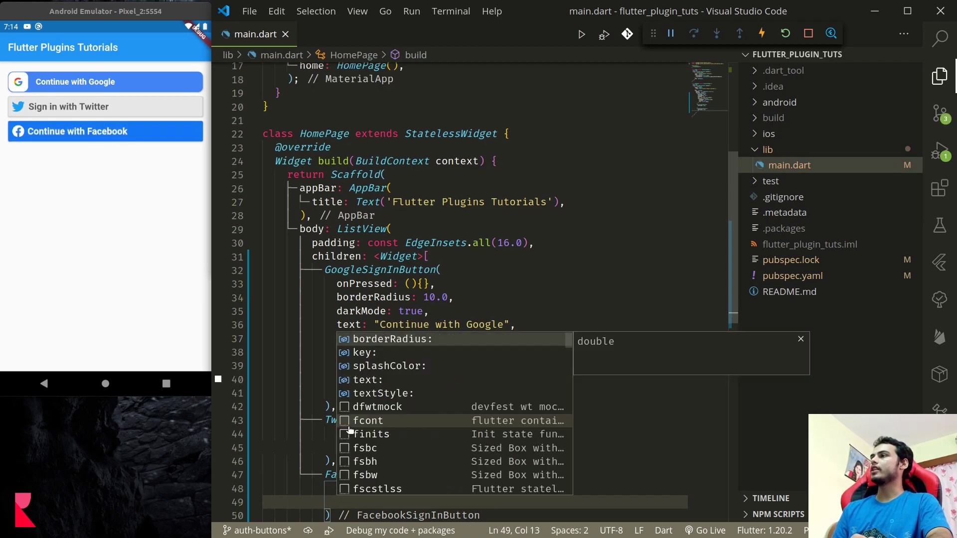
key(Down)
key(Down)
key(Down)
key(Down)
- Add a MicrosoftSignInButton with onPressed: (){} after the Facebook button
key(Up)
key(Up)
key(Up)
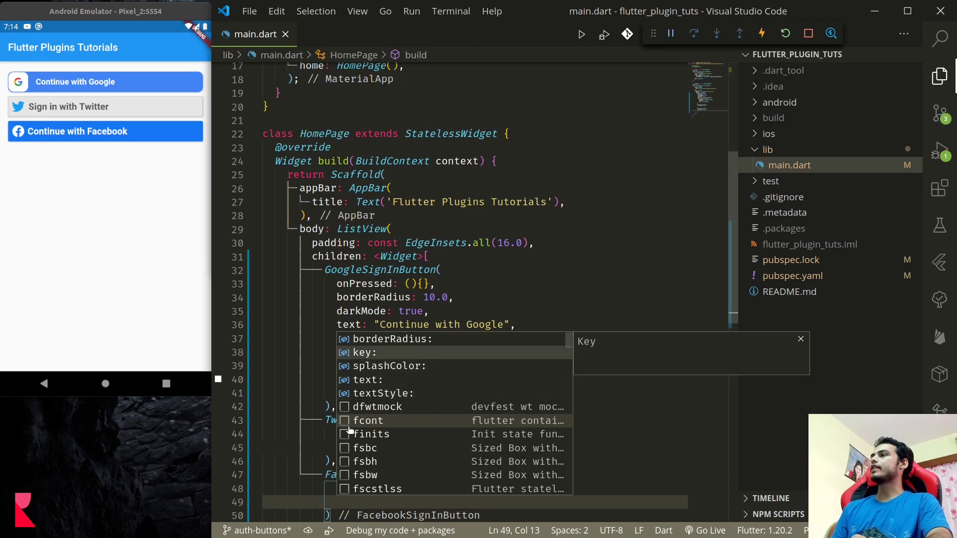
key(Escape)
scroll(348, 428, down, 4)
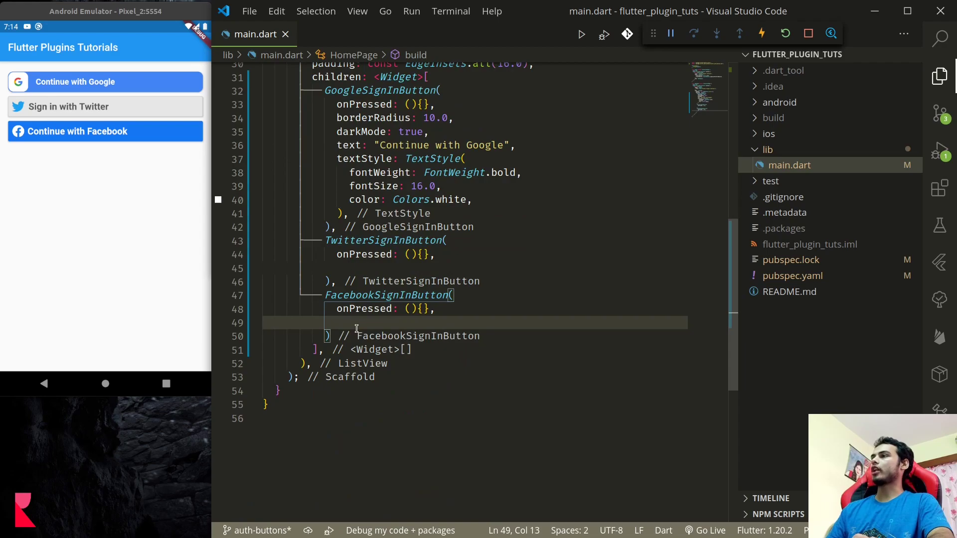
key(Down)
text(,)
key(Return)
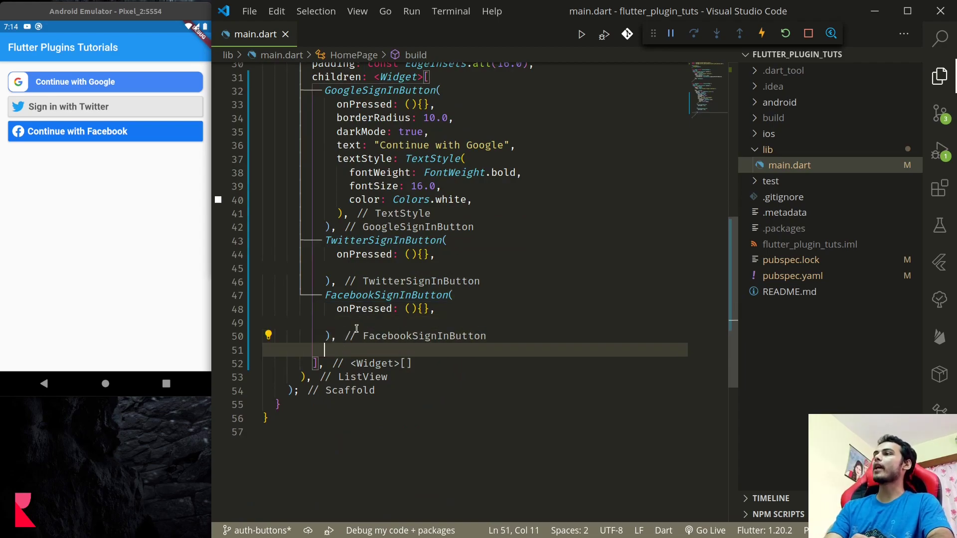
text(Micro)
key(Return)
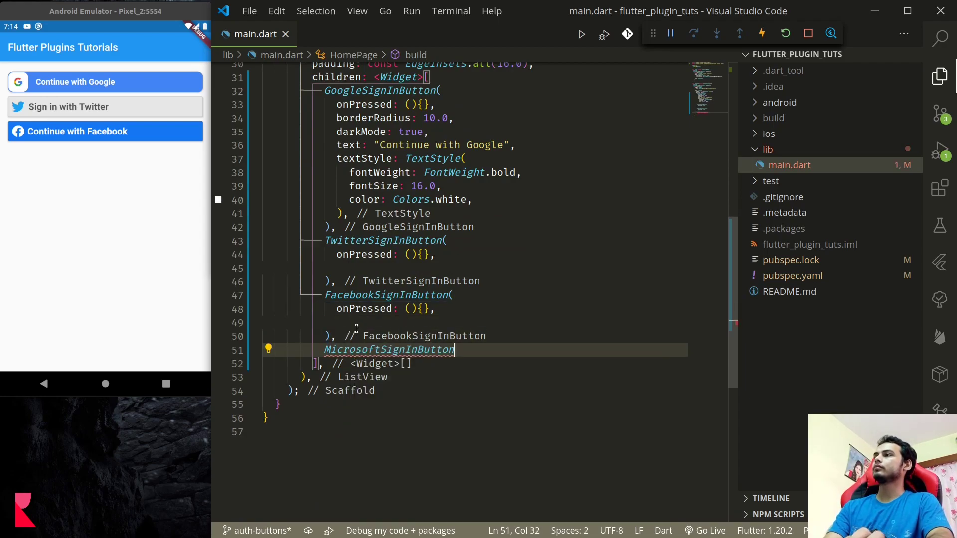
text(()
key(Escape)
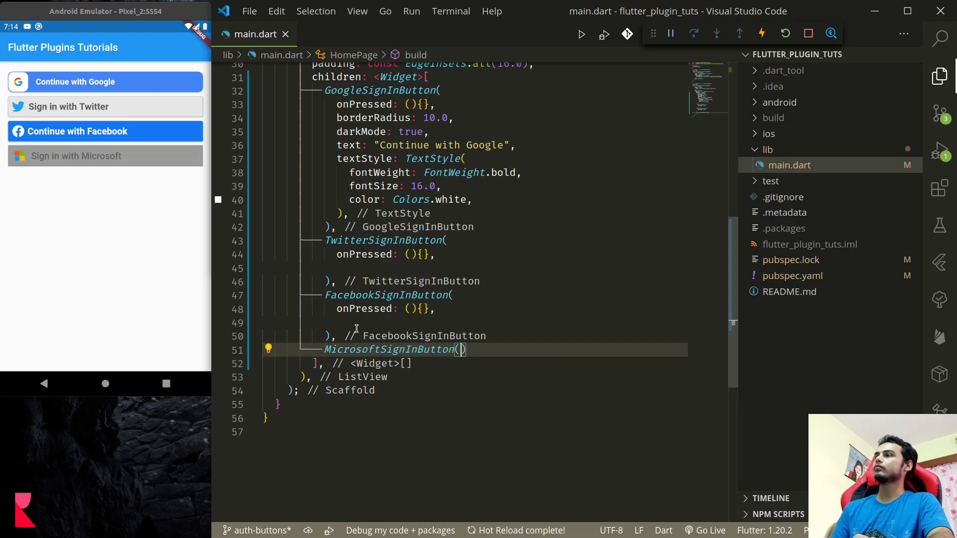
key(Return)
text(on)
key(Return)
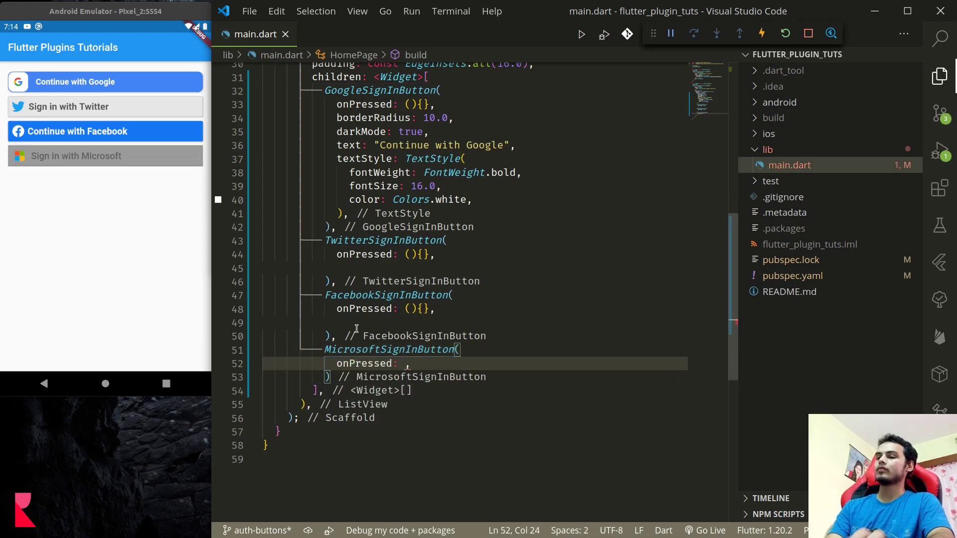
text(())
key(Left)
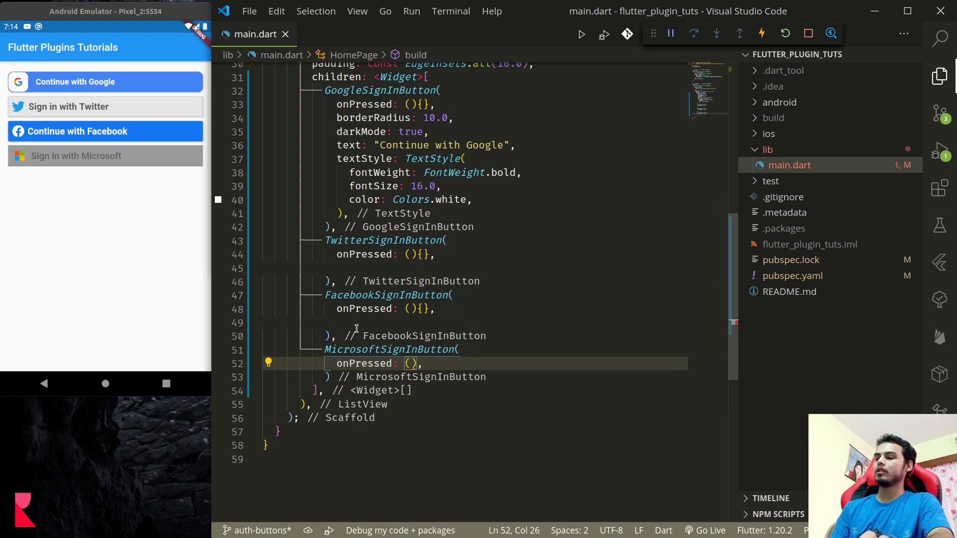
text({})
- Set darkMode: true on the Microsoft button and save to hot reload
key(End)
key(Return)
key(ctrl+space)
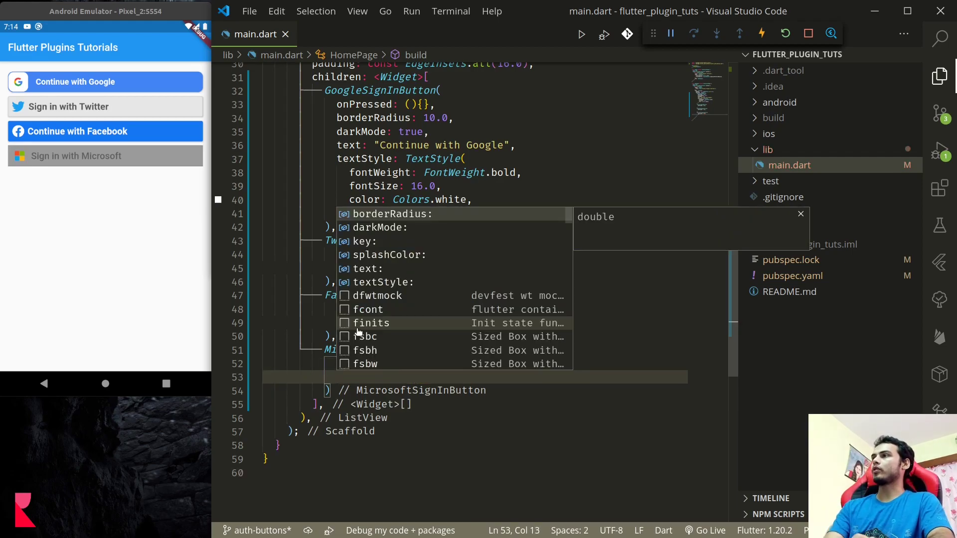
text(d)
key(Return)
text(true,)
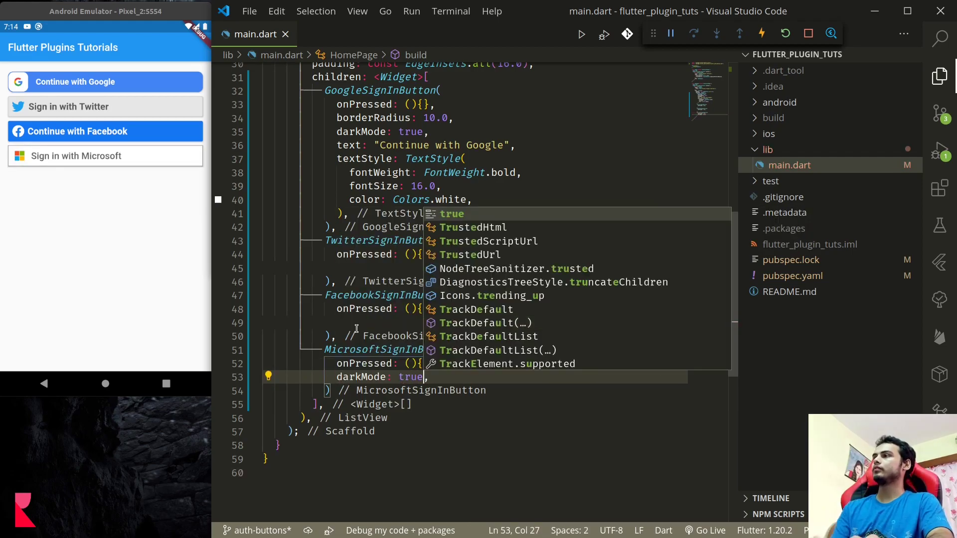
key(Escape)
key(Down)
key(Home)
key(Right)
text(,)
key(ctrl+s)
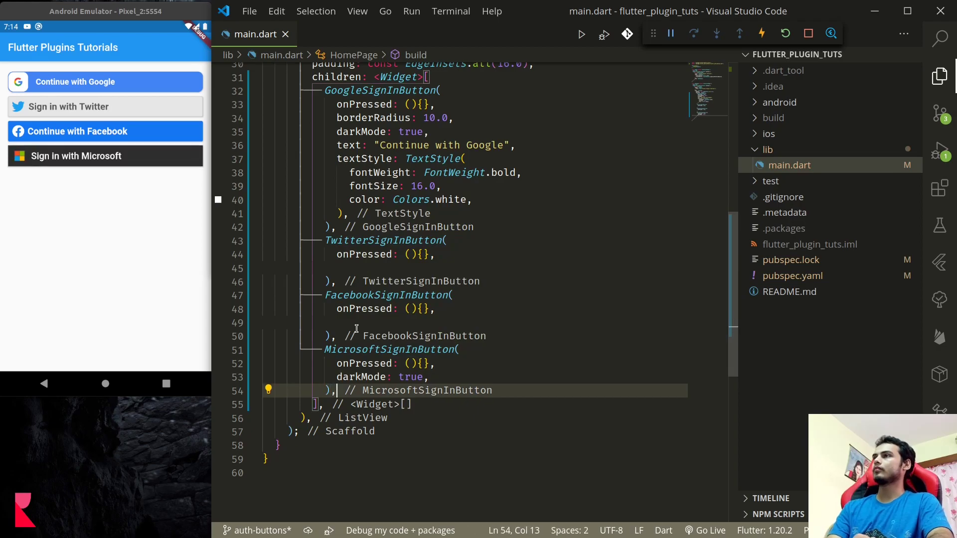
key(Return)
text(pple)
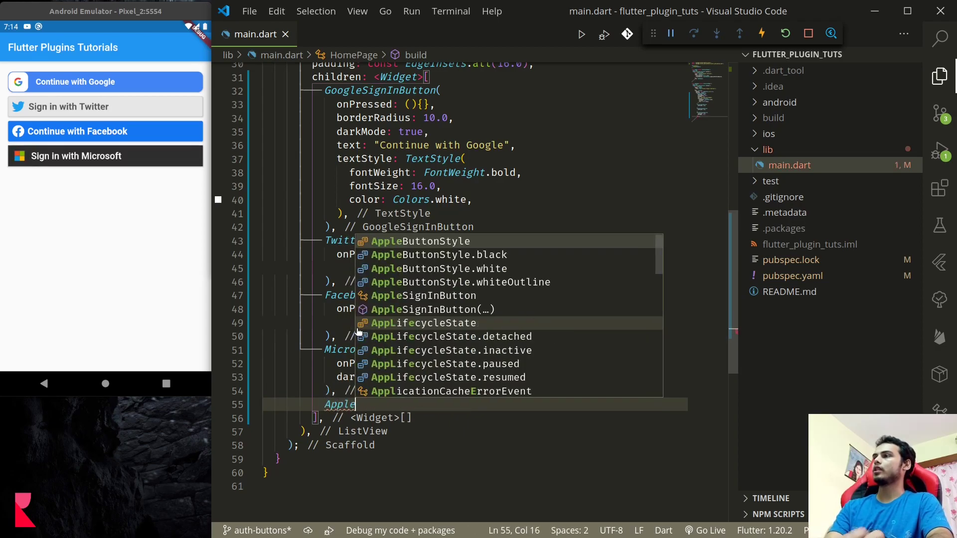
text(Si)
- Insert an AppleSignInButton with an empty onPressed handler so 'Sign in with Apple' appears
key(Return)
key(Escape)
key(Return)
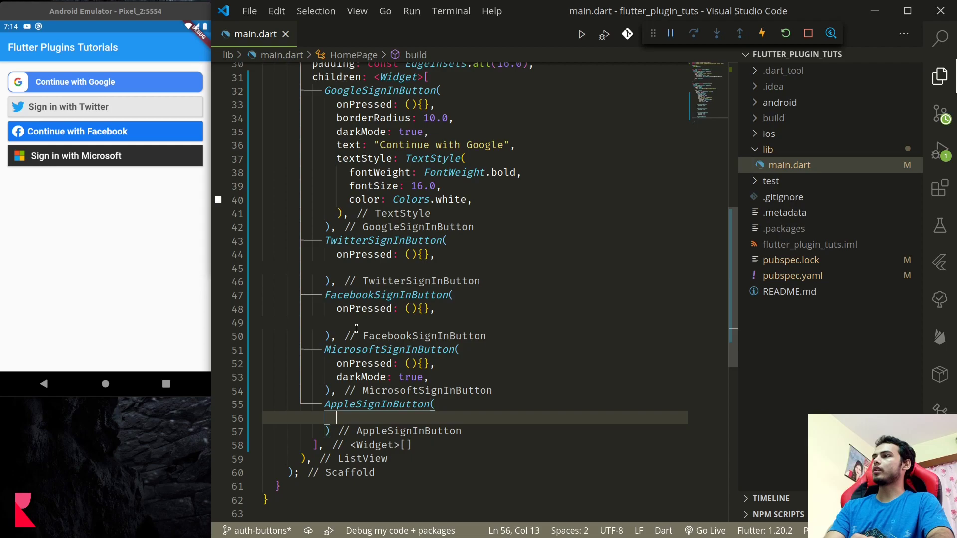
key(ctrl+space)
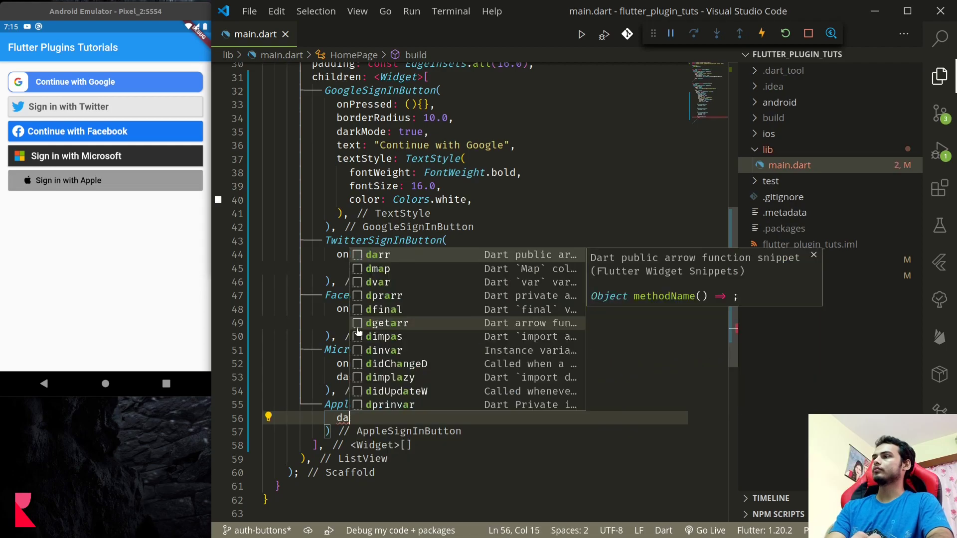
key(Escape)
text(onPr)
key(Return)
text(()
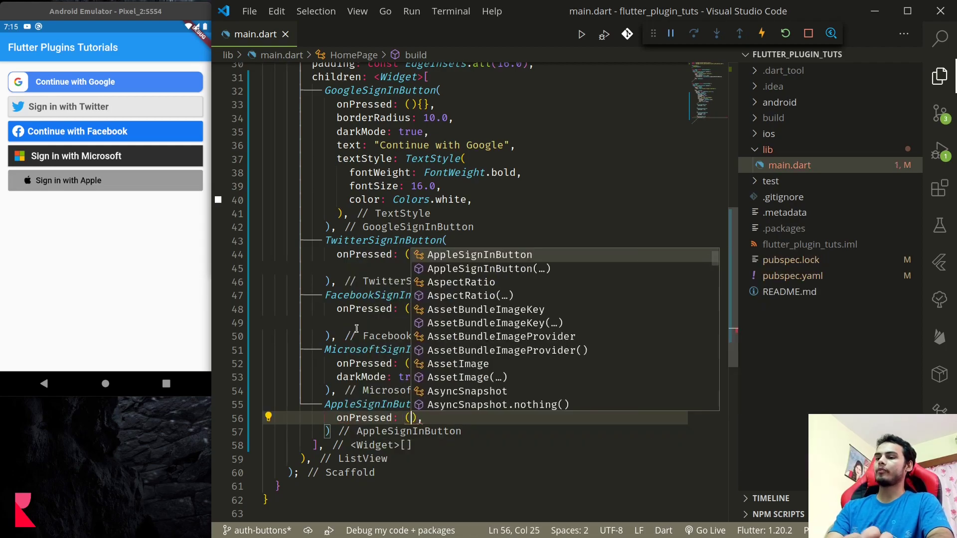
text(){)
- Add a new property line in the Apple button and browse its properties down to style
key(End)
key(Return)
key(ctrl+space)
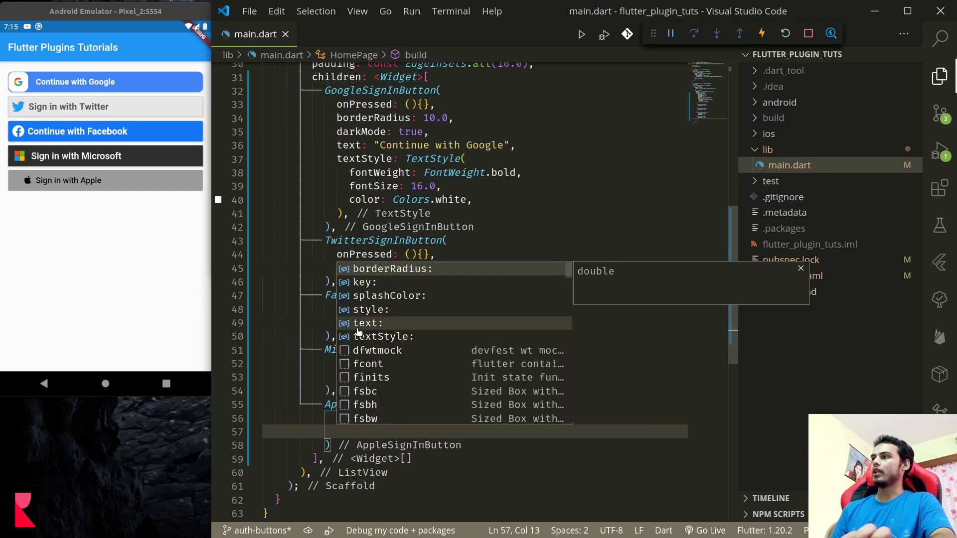
key(Down)
key(Down)
key(Down)
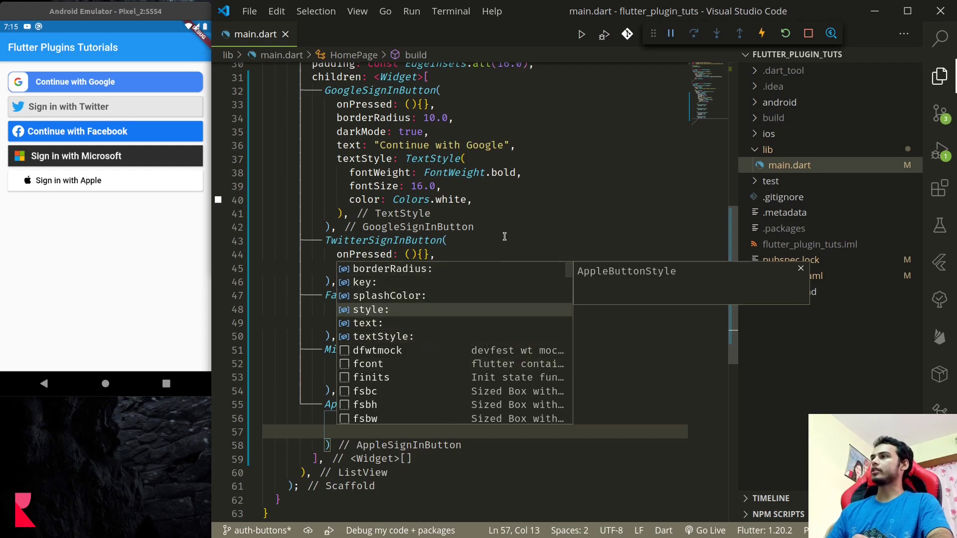
click(464, 241)
scroll(472, 216, up, 5)
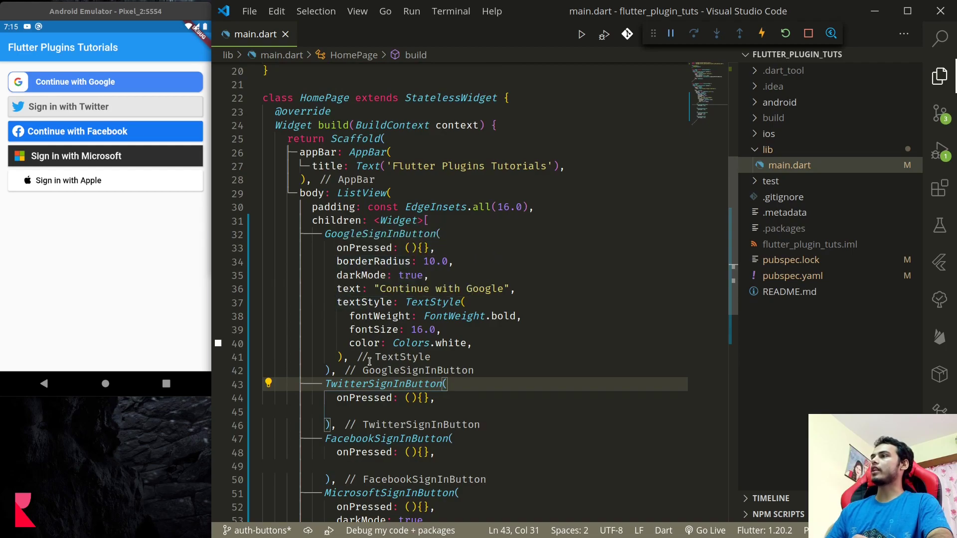
- End the Apple button with a trailing comma and a new line after it
triple_click(376, 274)
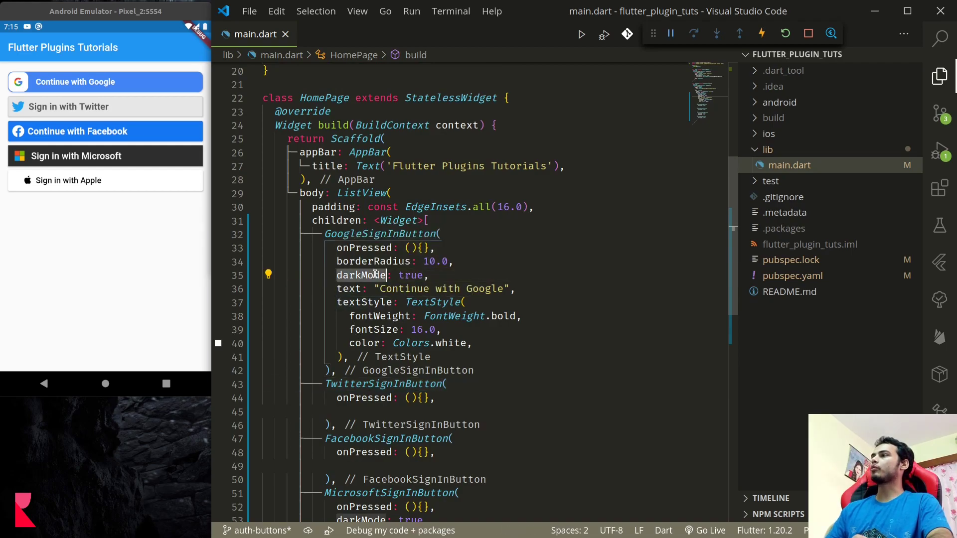
scroll(397, 357, down, 4)
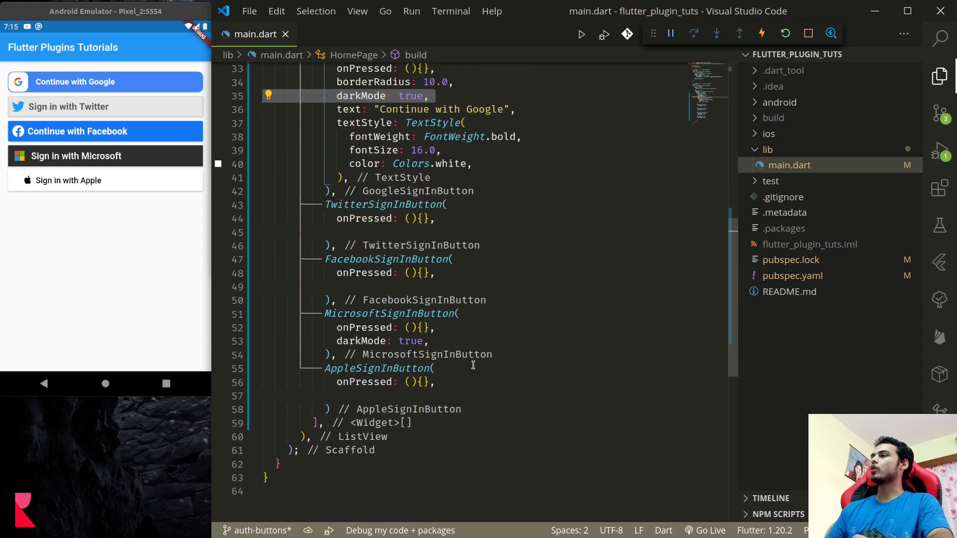
click(357, 411)
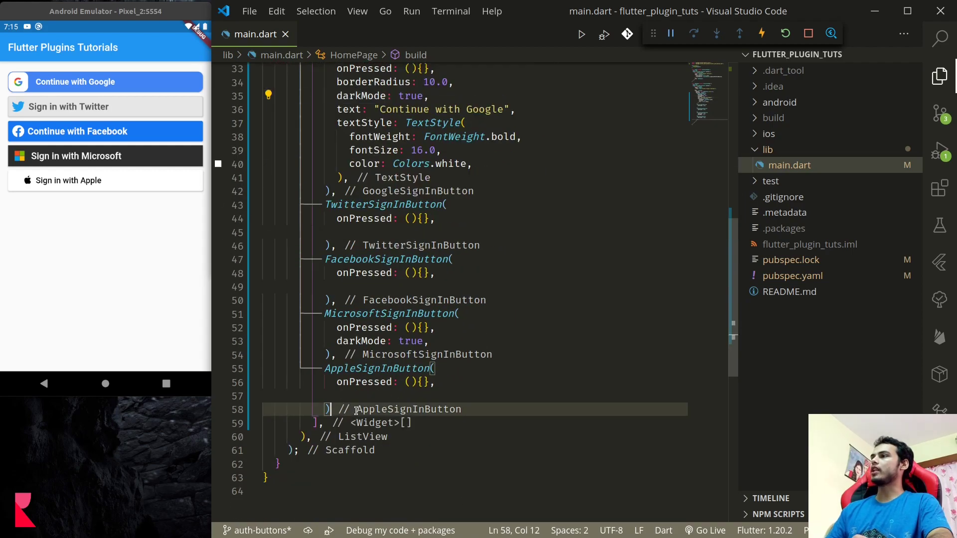
text(,)
key(Return)
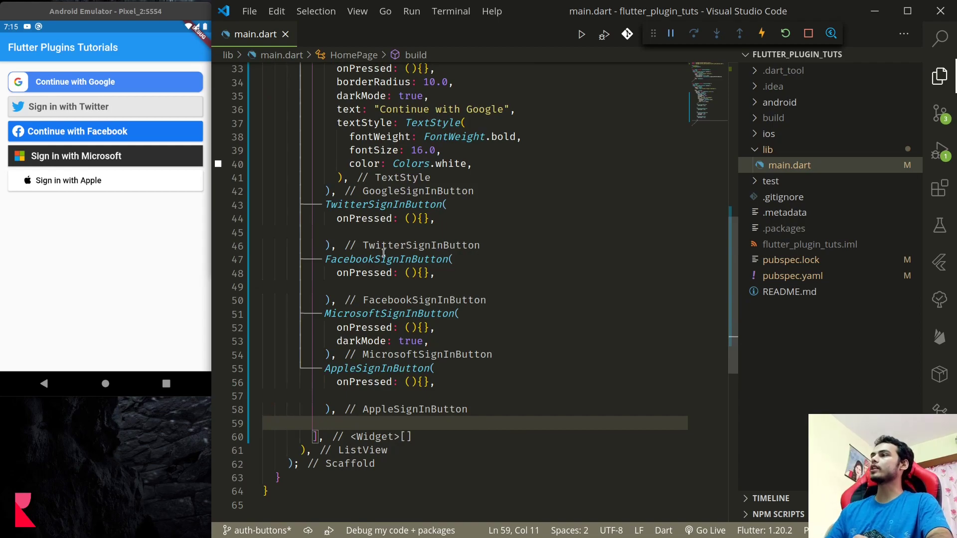
- Re-indent the empty line inside the Apple button and list its available properties
click(357, 394)
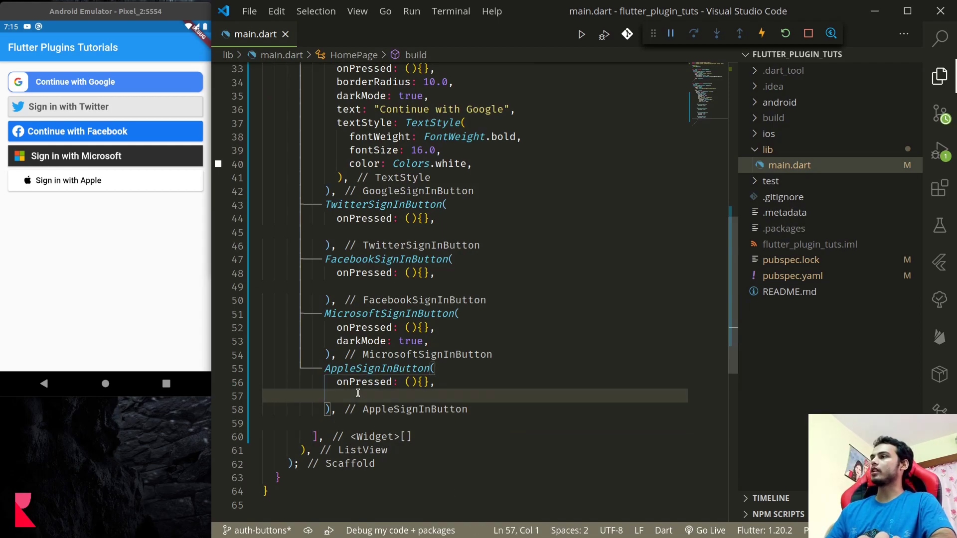
key(ctrl+space)
key(Escape)
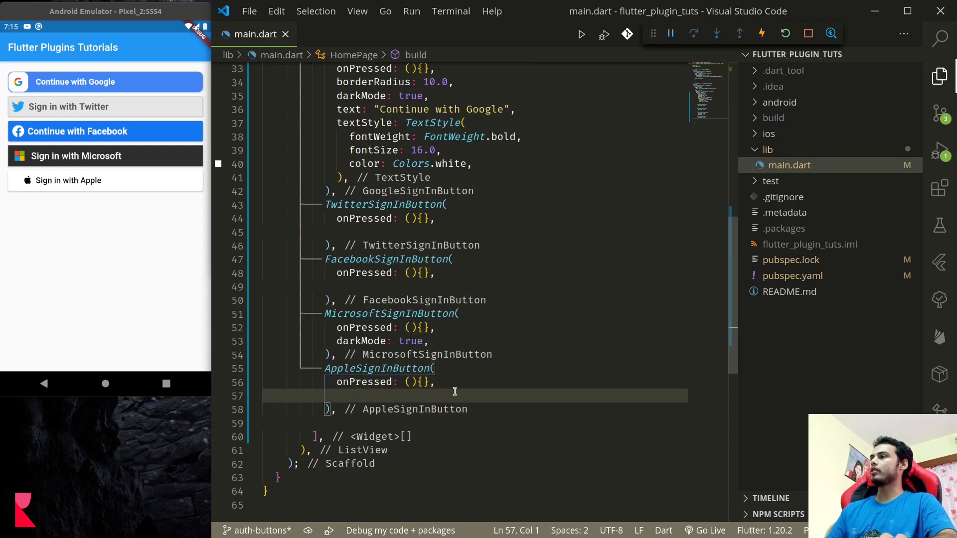
key(BackSpace)
key(Return)
key(ctrl+space)
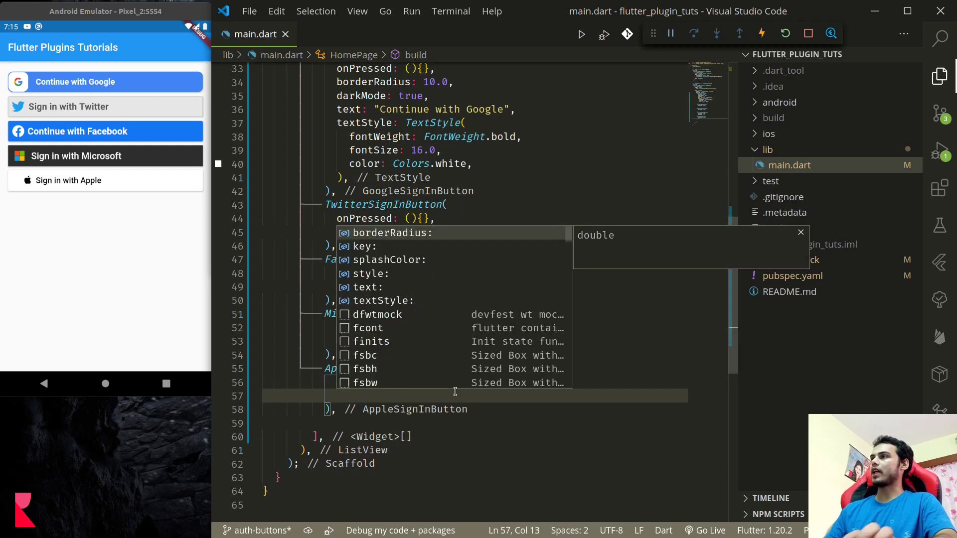
- Indent the empty line in the Facebook button and browse its available properties
click(383, 290)
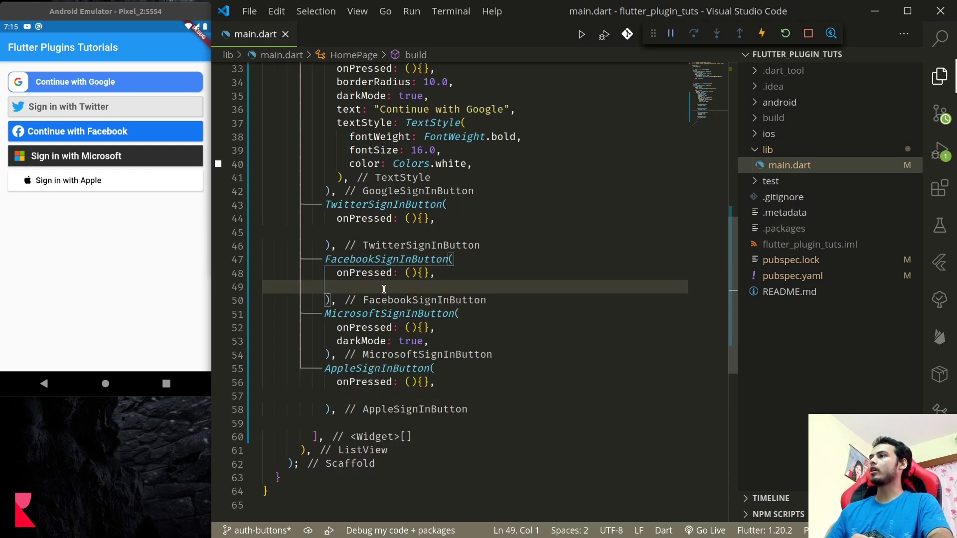
key(Tab)
key(Tab)
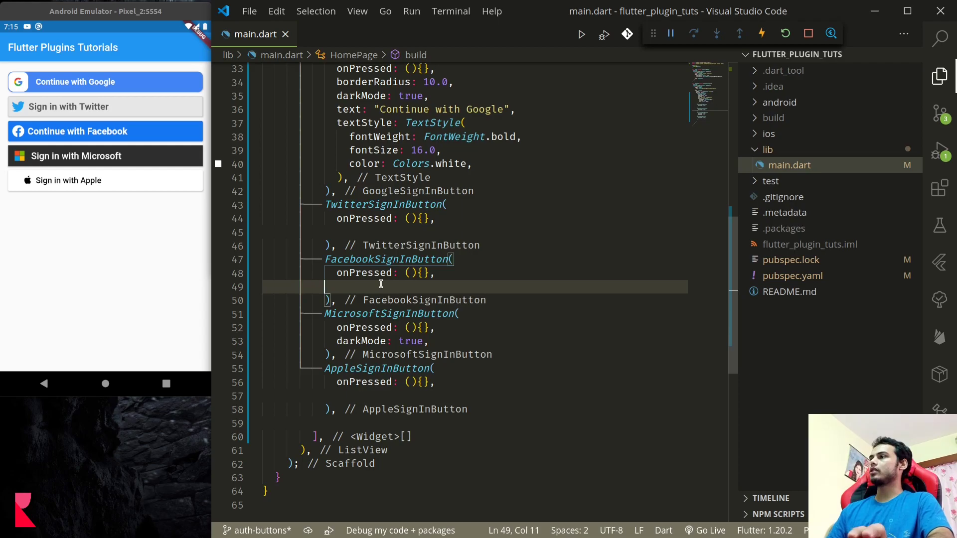
key(ctrl+space)
key(Escape)
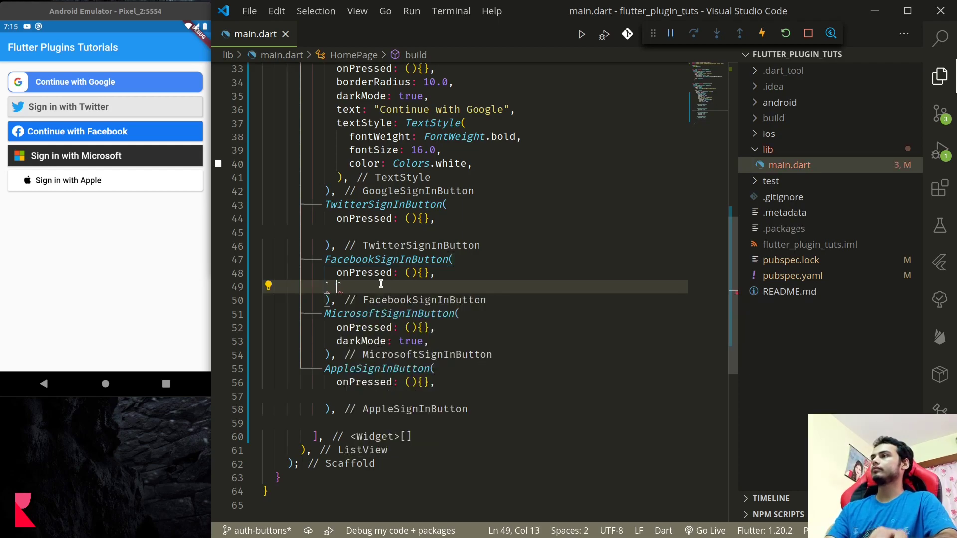
key(ctrl+space)
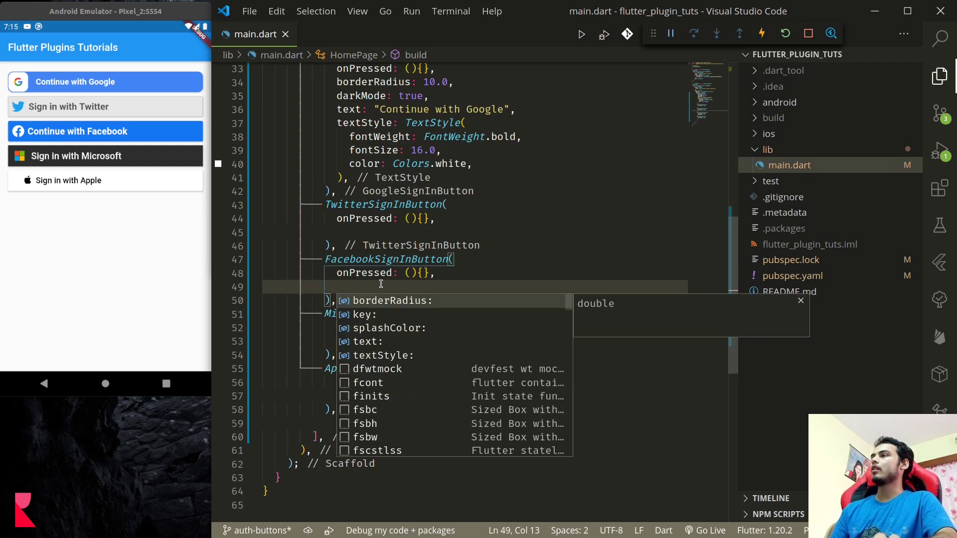
- Add a blank line after the Twitter button's onPressed line
click(473, 247)
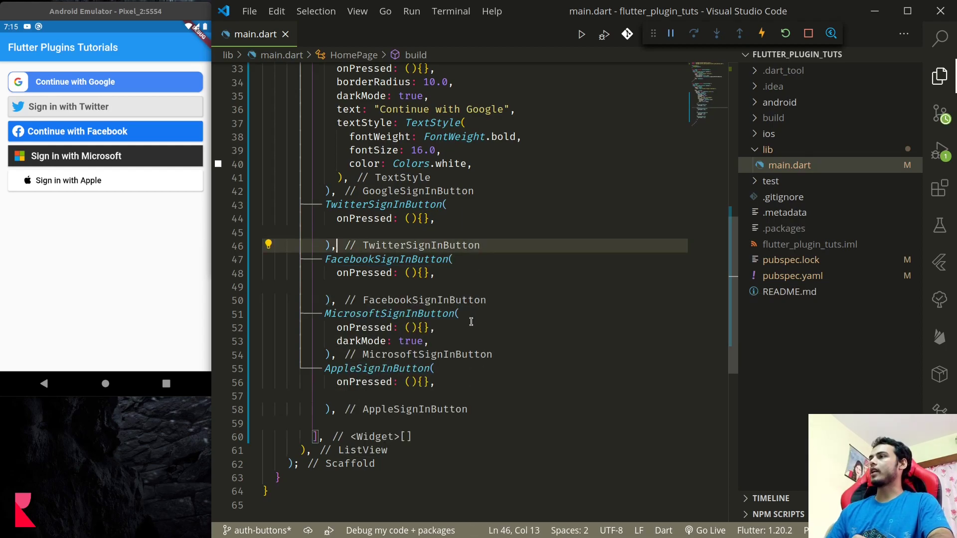
scroll(465, 319, up, 2)
click(366, 302)
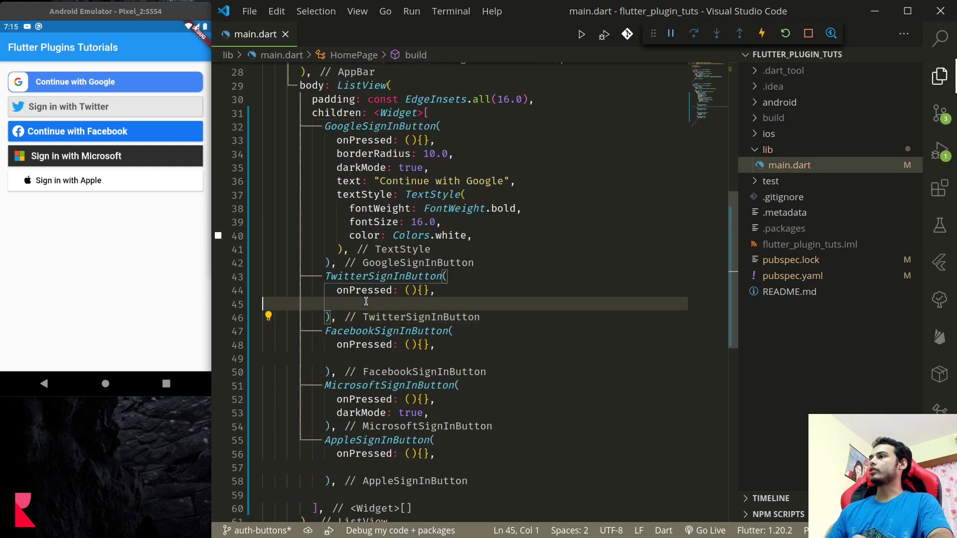
click(454, 290)
key(ctrl+space)
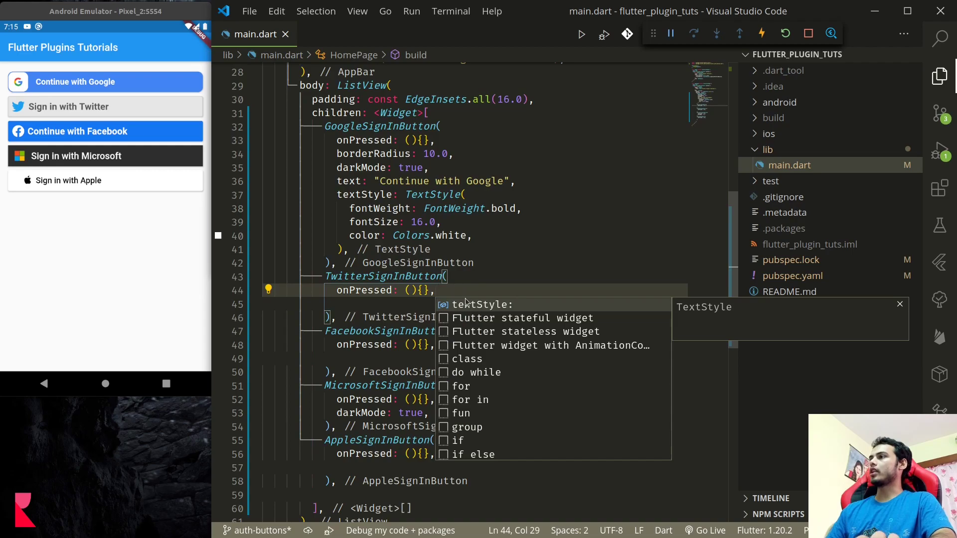
key(Escape)
key(Return)
- Browse the Twitter button's available property suggestions
key(ctrl+space)
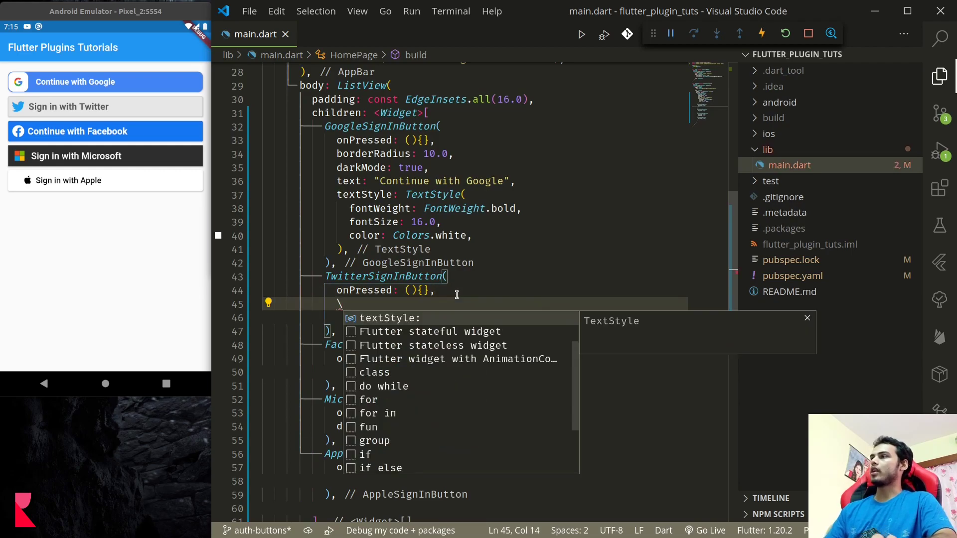
key(Escape)
key(ctrl+space)
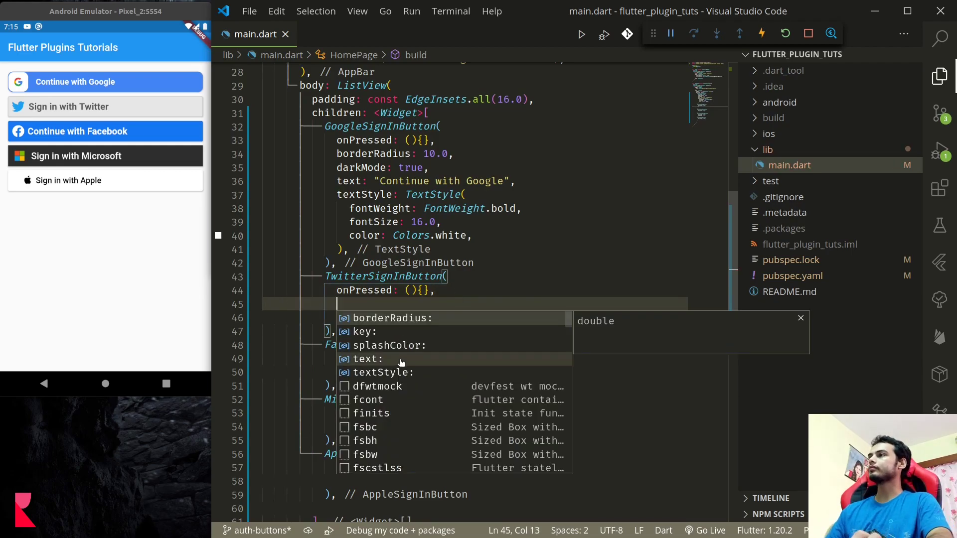
click(459, 235)
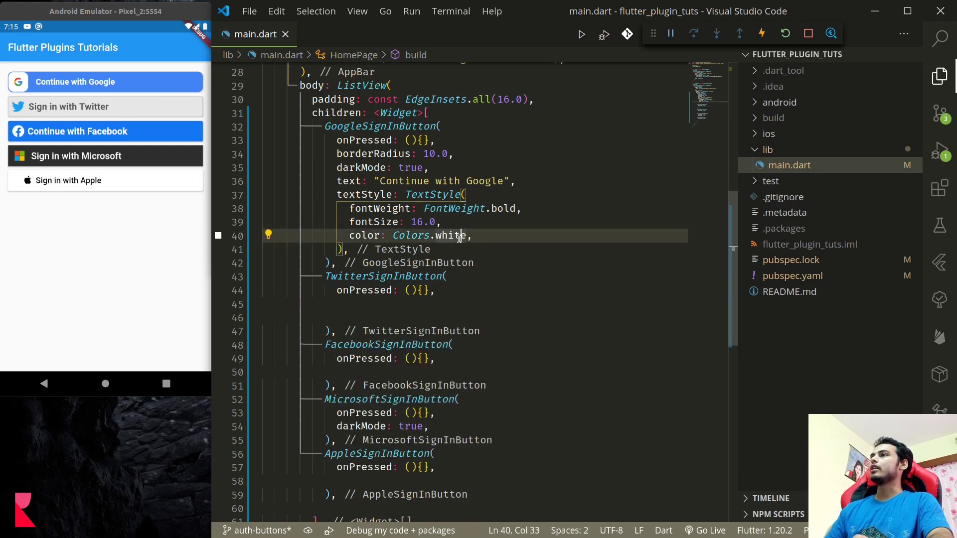